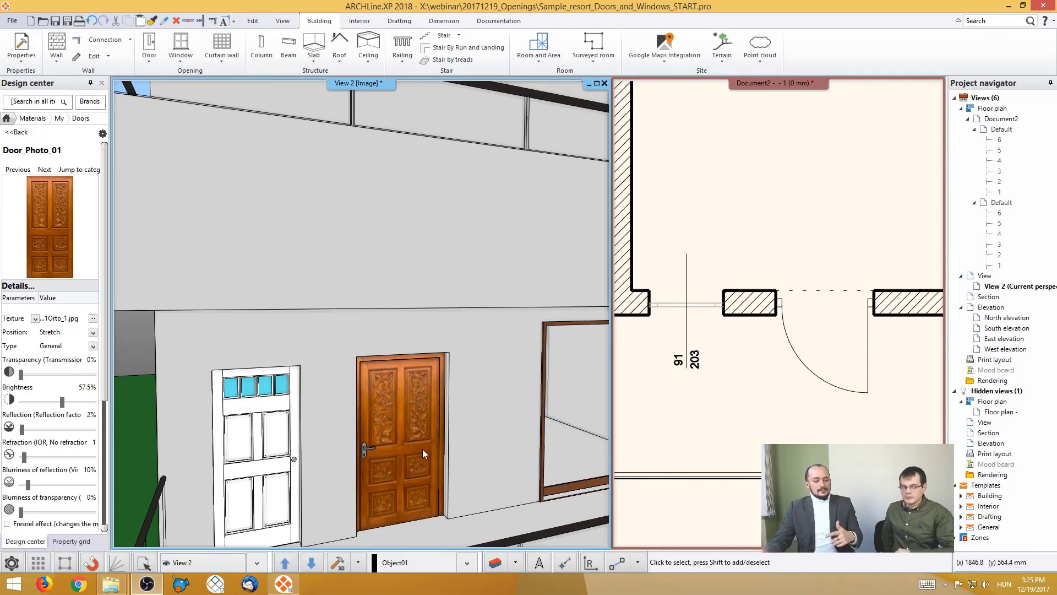
# Step: Start a new door with the Door Wizard, preview the Door 02 and Door 03 schemes, and choose Door 01
pyautogui.click(153, 61)
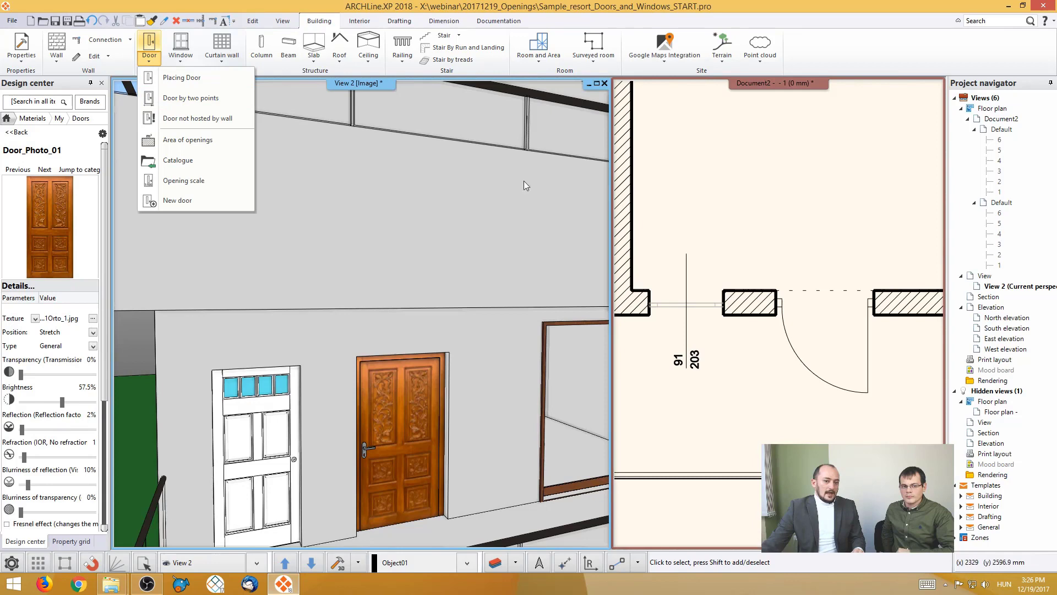
pyautogui.click(178, 199)
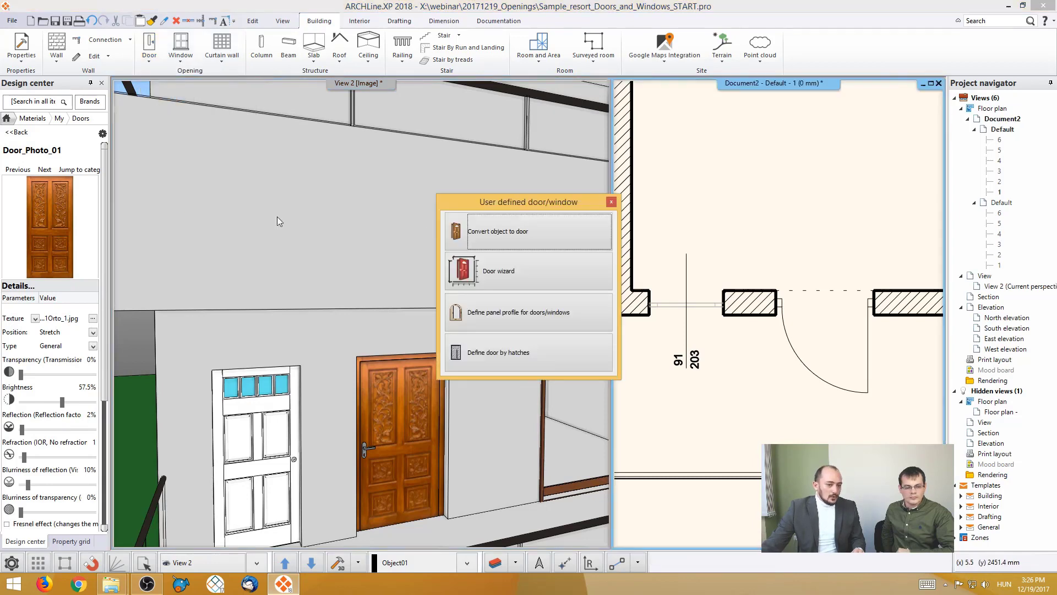
pyautogui.click(497, 271)
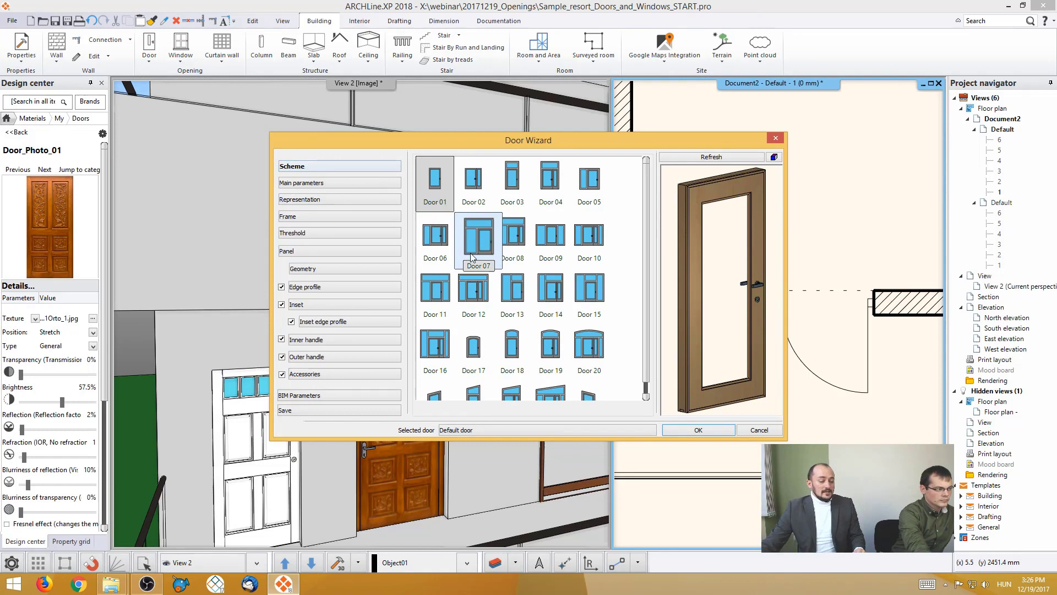
pyautogui.click(478, 194)
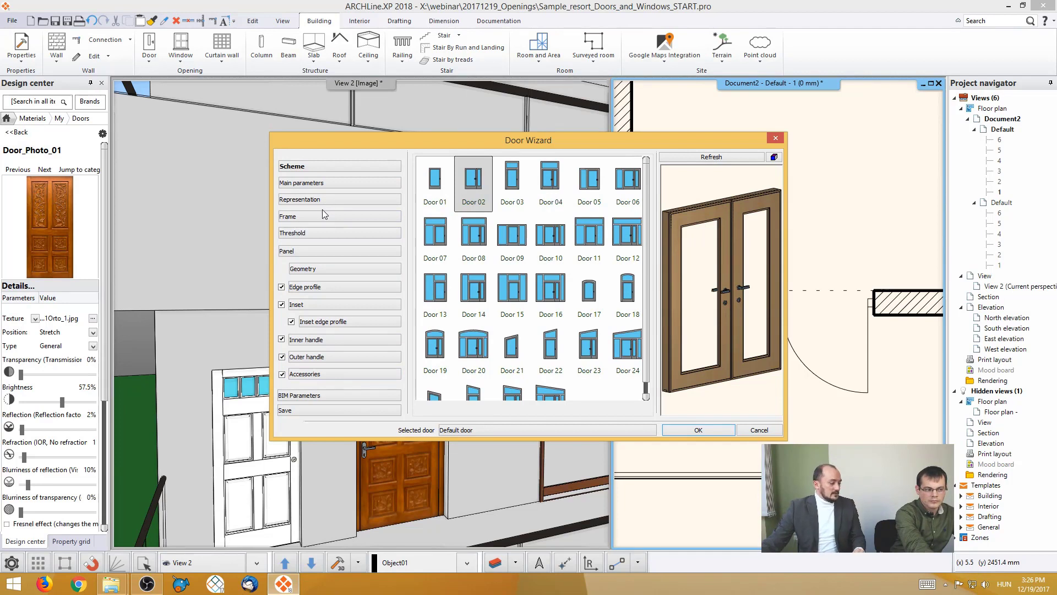
pyautogui.click(510, 190)
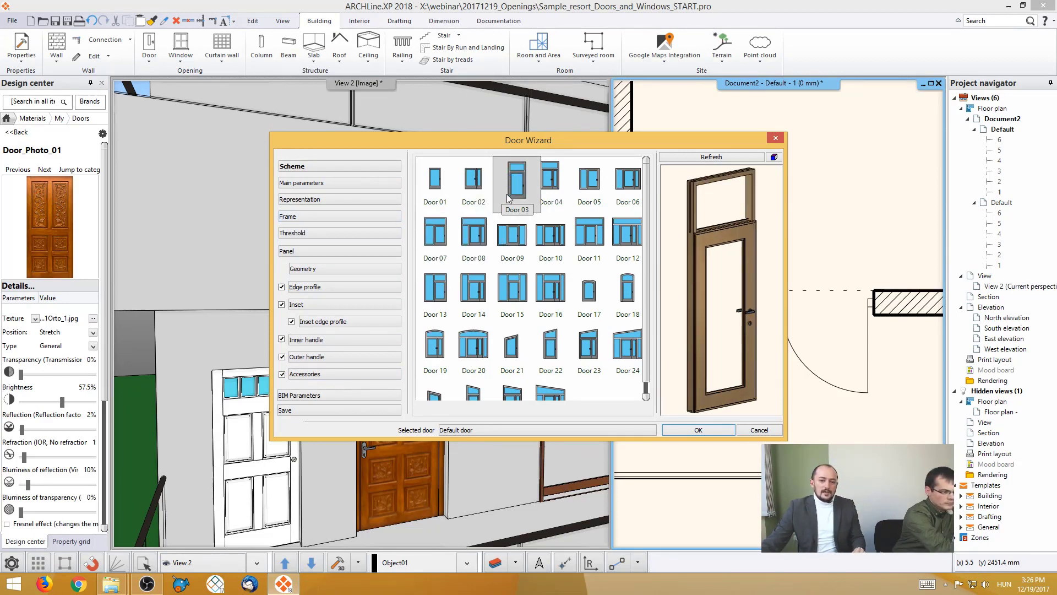
pyautogui.click(440, 188)
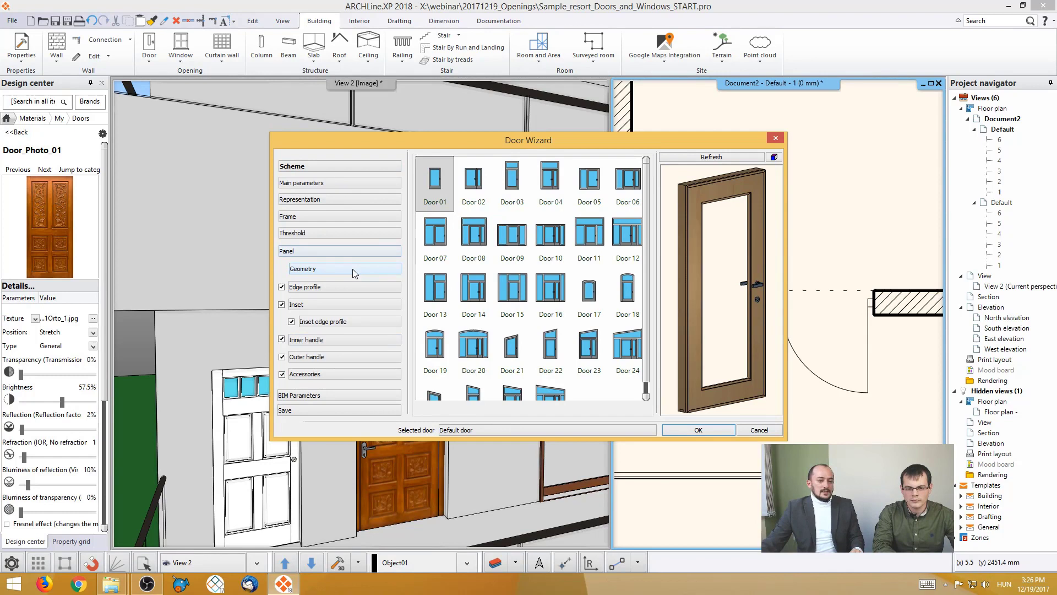
# Step: Review the door's main parameters and representation settings, and choose the Rectangle Simple profile for the enabled side frame
pyautogui.click(333, 183)
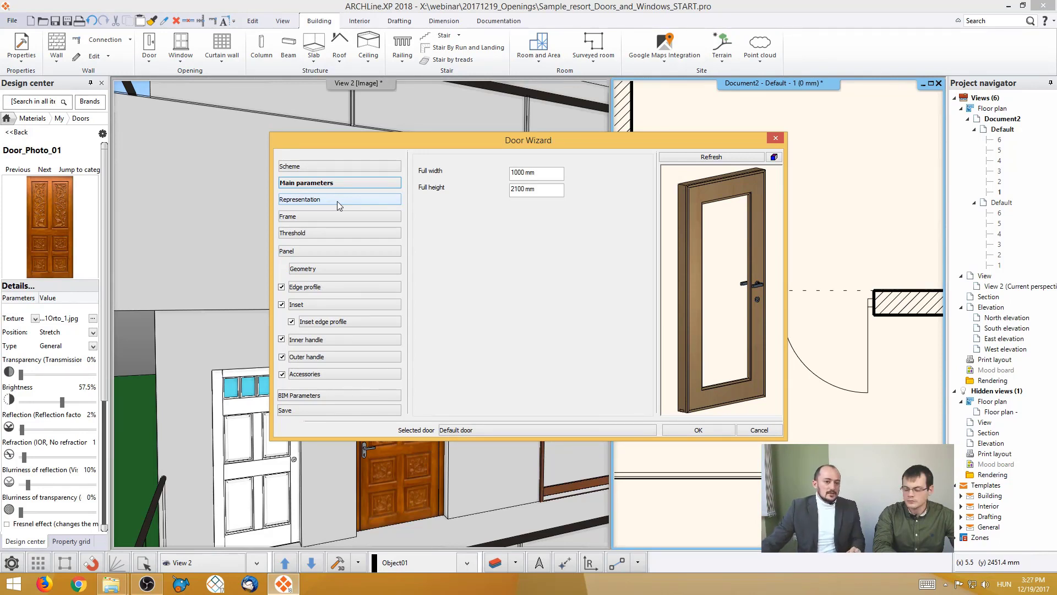
pyautogui.click(353, 201)
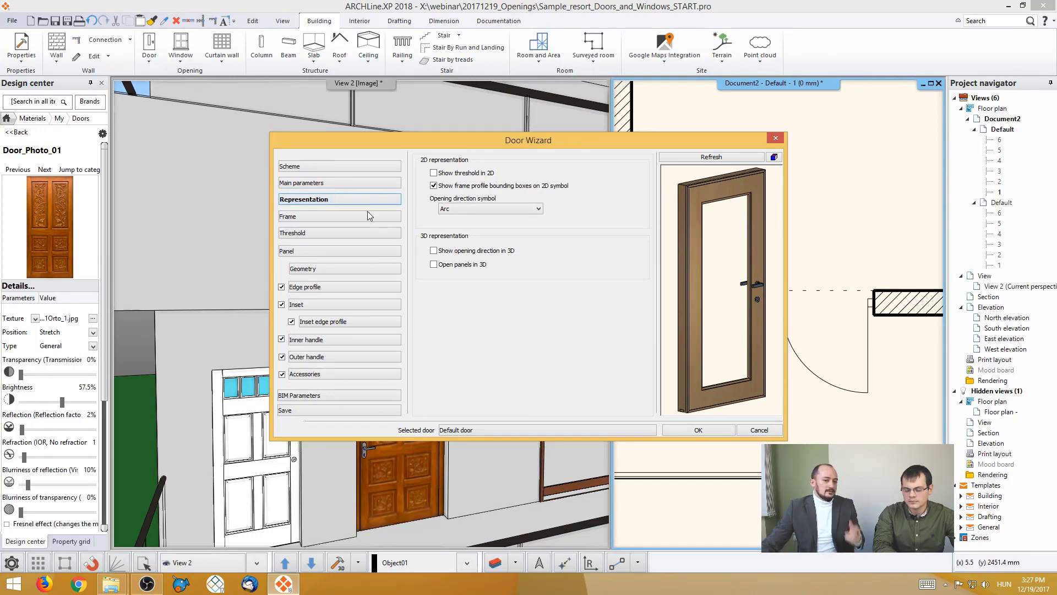
pyautogui.click(366, 220)
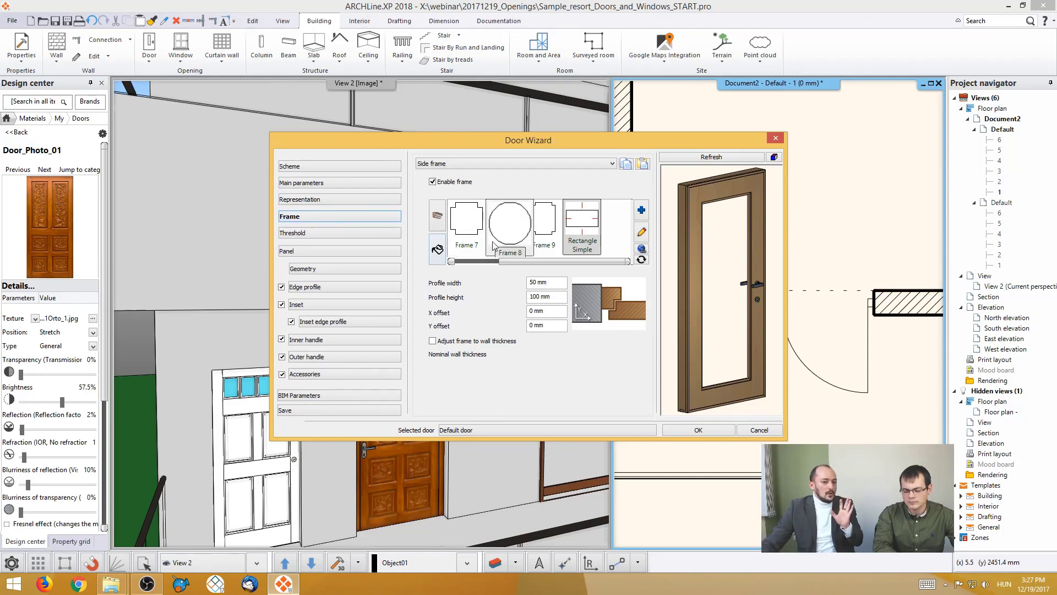
pyautogui.click(571, 252)
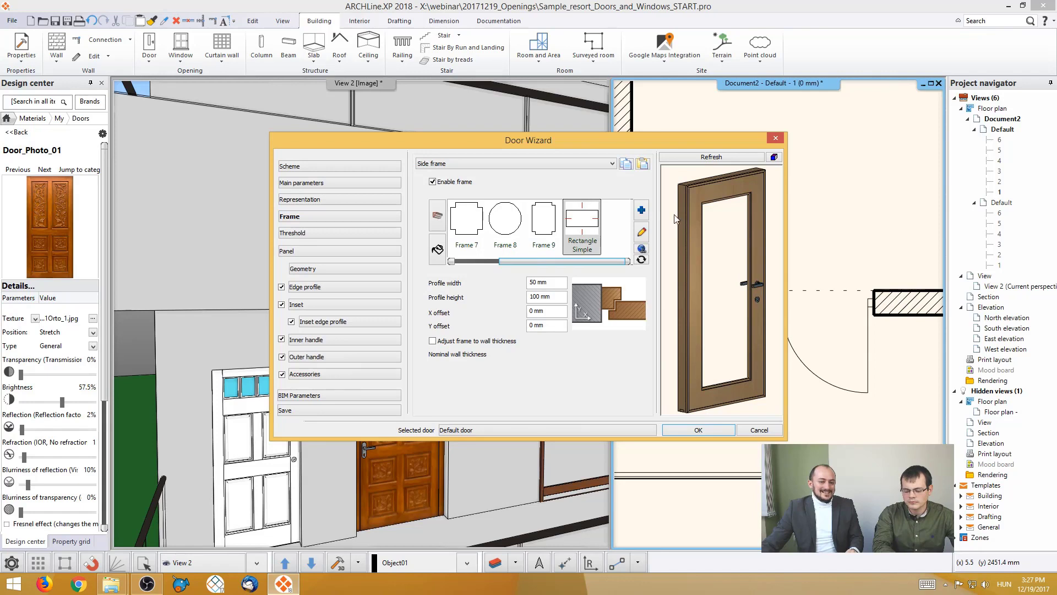
pyautogui.moveTo(676, 219); pyautogui.dragTo(753, 238)
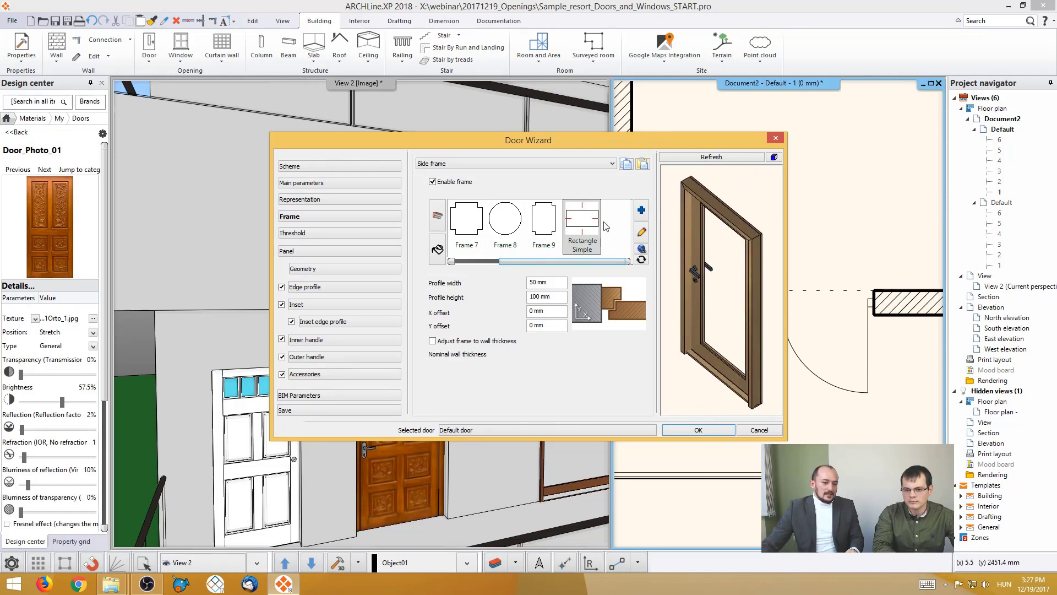
pyautogui.click(432, 182)
pyautogui.click(433, 182)
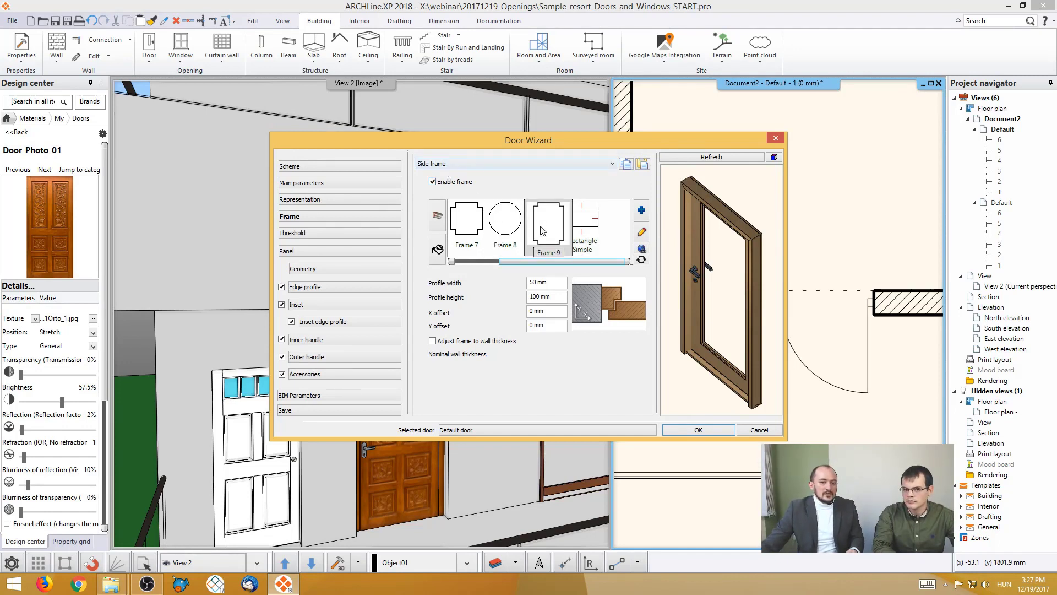
pyautogui.click(588, 229)
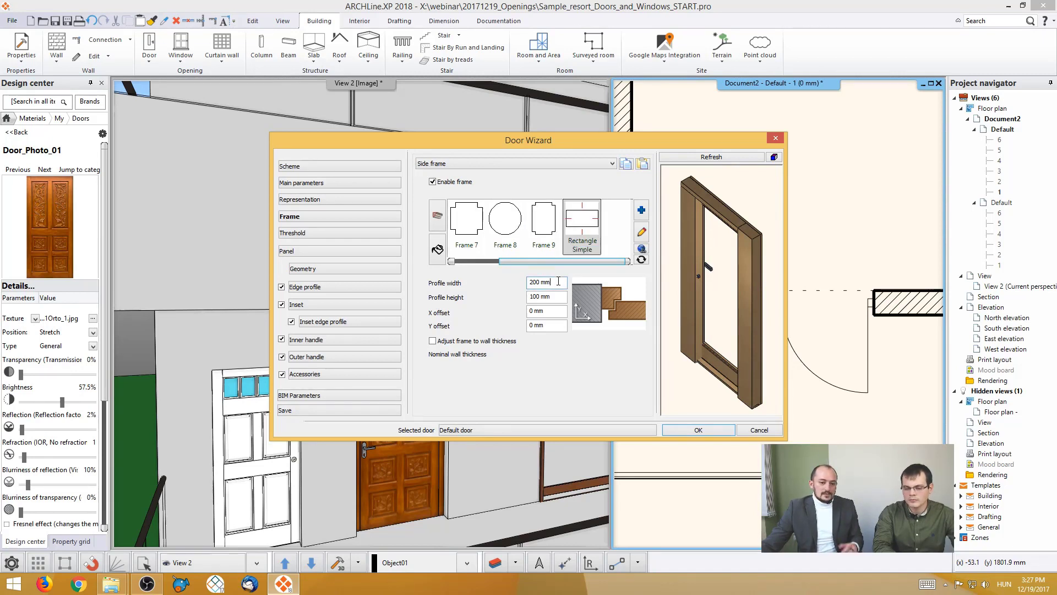
# Step: Try a side frame profile width of 50 mm, set it to 40 mm, and refresh the preview
pyautogui.moveTo(556, 283); pyautogui.dragTo(530, 283)
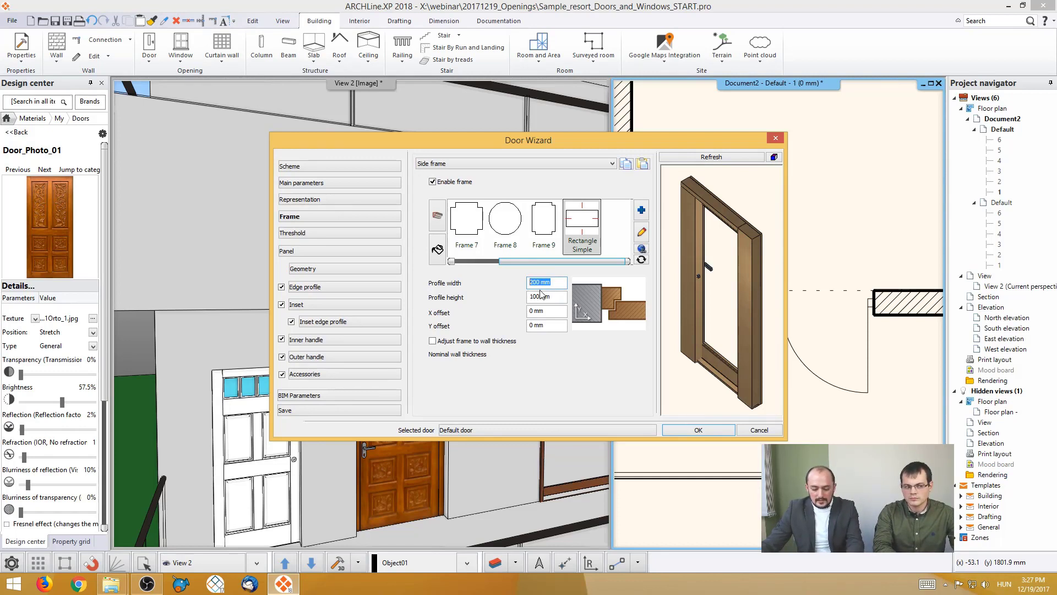
pyautogui.write('50')
pyautogui.click(707, 158)
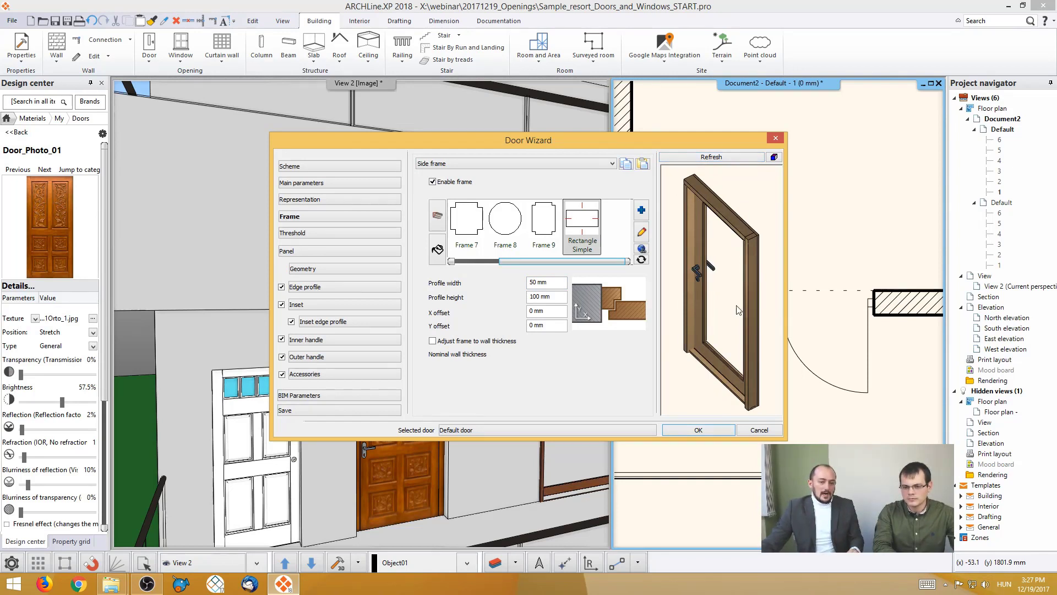
pyautogui.click(538, 282)
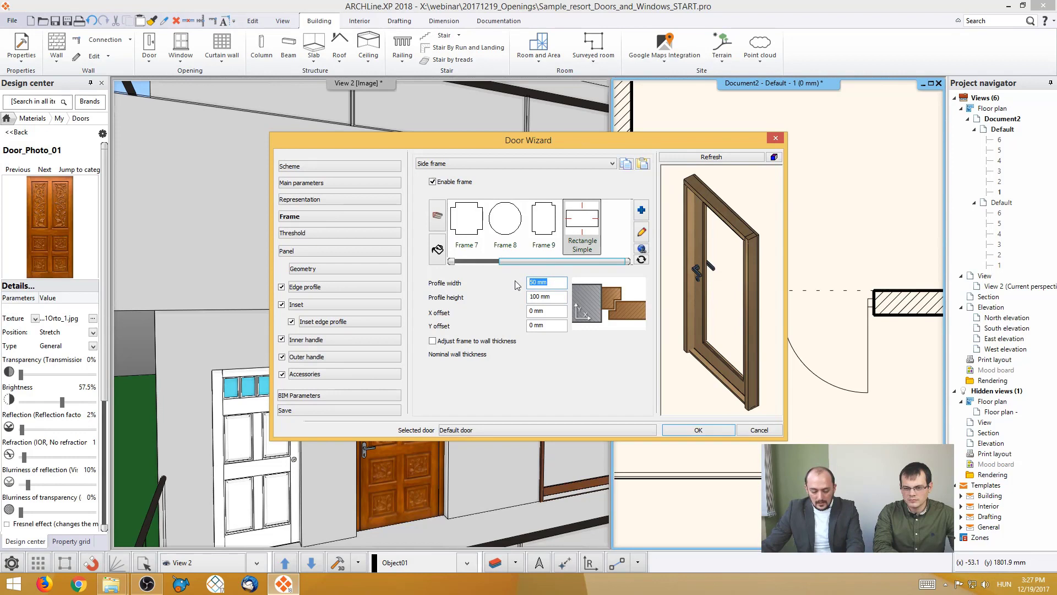
pyautogui.write('40')
pyautogui.click(711, 157)
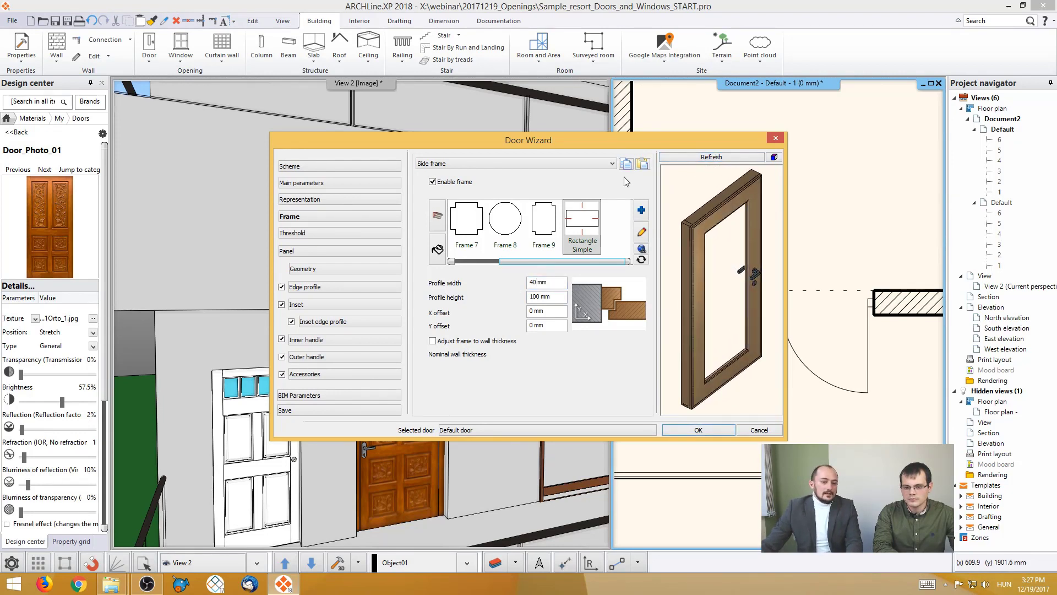
# Step: Examine the threshold profiles and materials, the panel opening settings, and the panel thickness and offsets
pyautogui.click(312, 234)
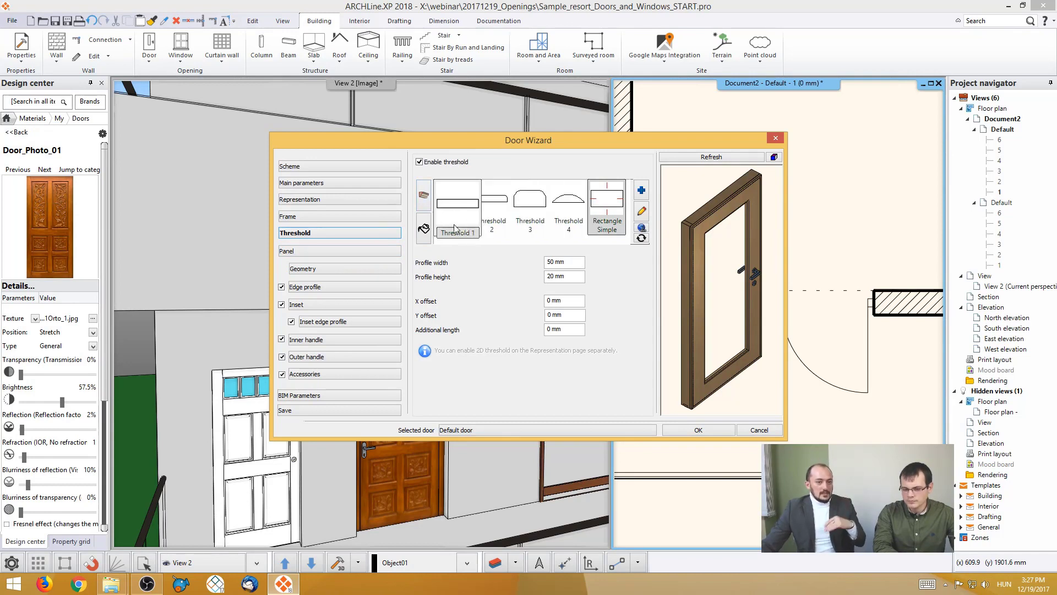
pyautogui.click(423, 229)
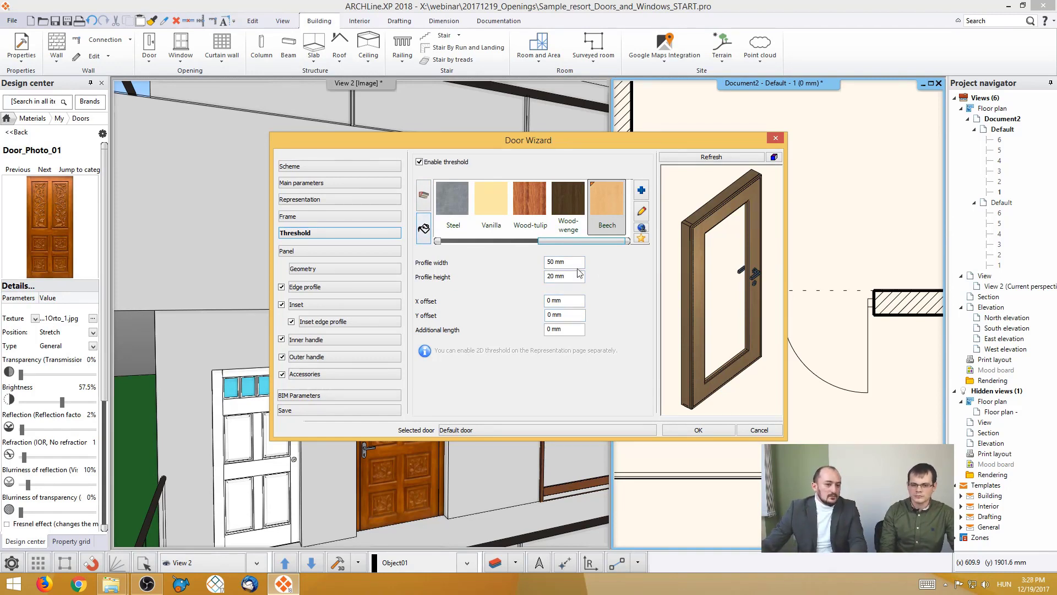
pyautogui.click(331, 251)
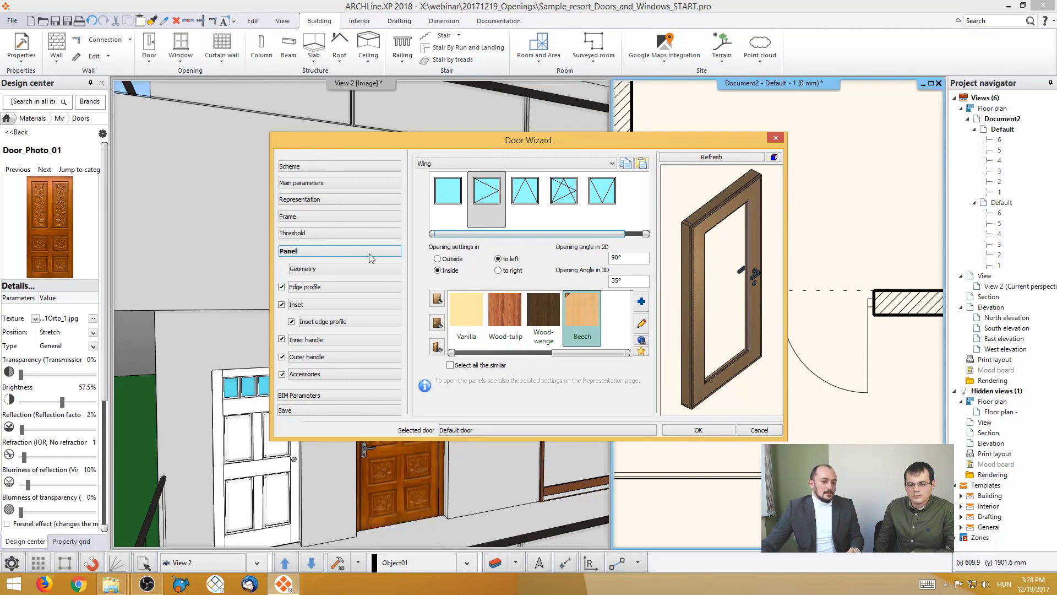
pyautogui.click(332, 270)
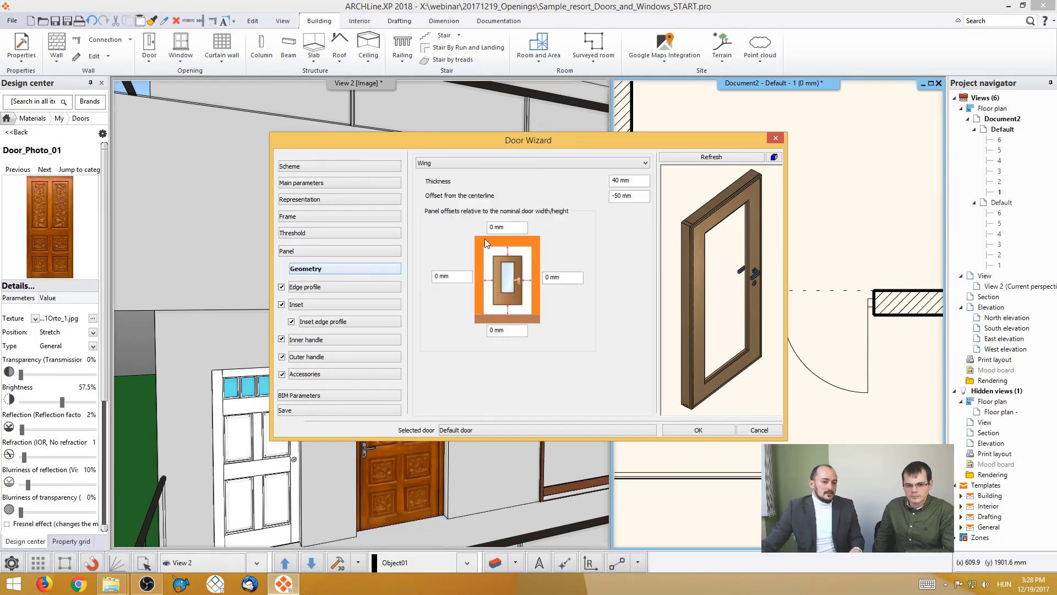
pyautogui.click(564, 277)
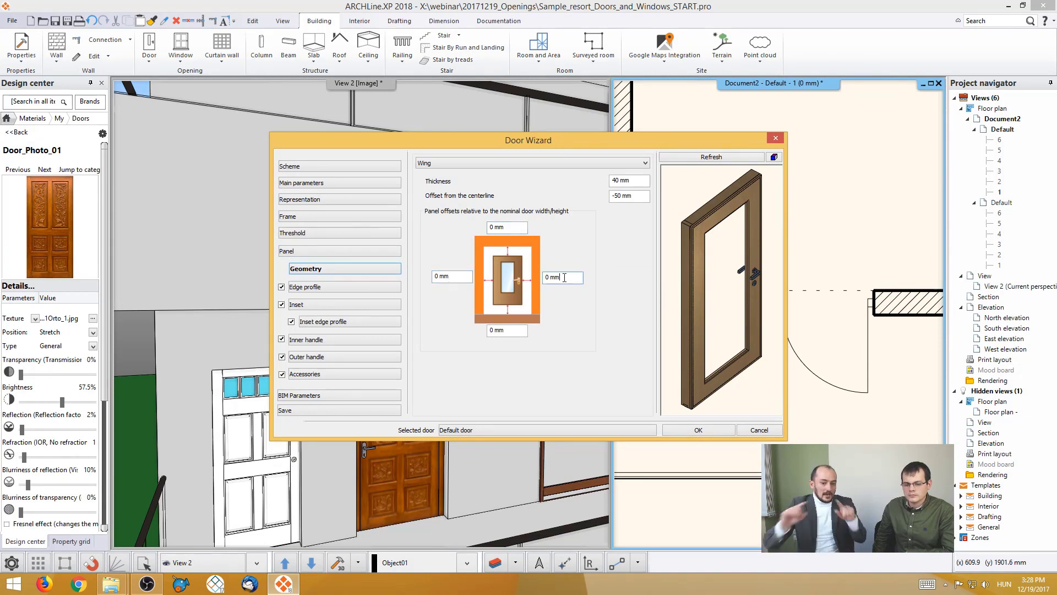
# Step: Compare the door wing with its inset disabled and enabled in the 3D preview
pyautogui.click(354, 303)
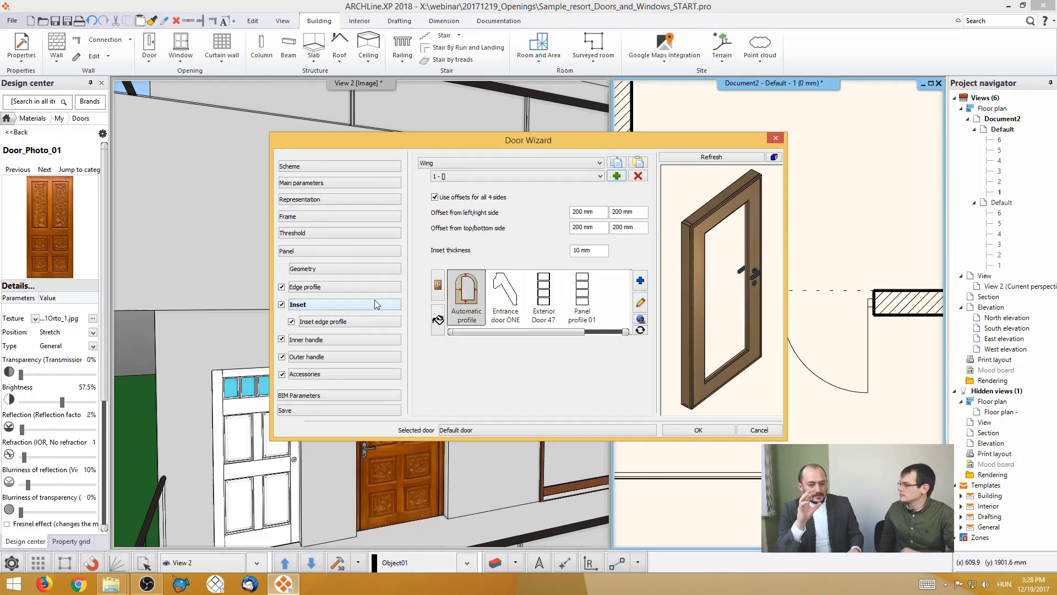
pyautogui.moveTo(688, 209); pyautogui.dragTo(738, 215)
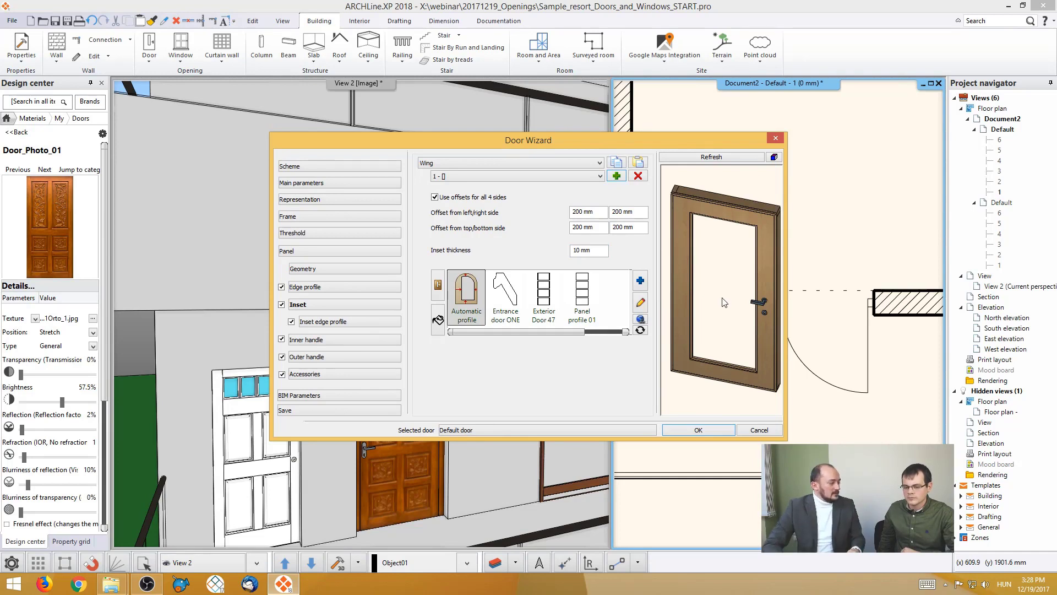
pyautogui.click(281, 304)
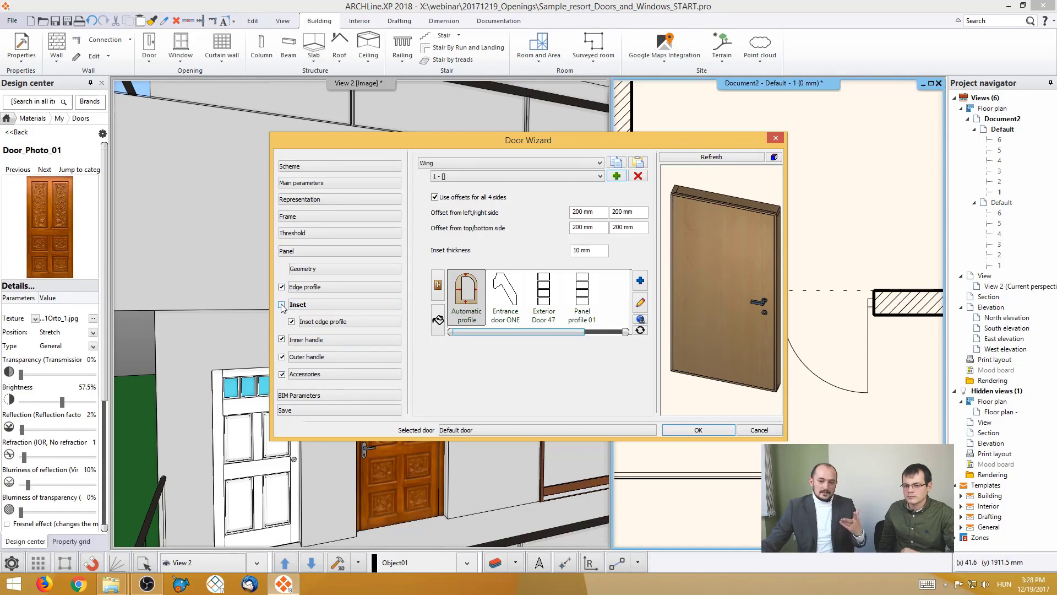
pyautogui.click(281, 304)
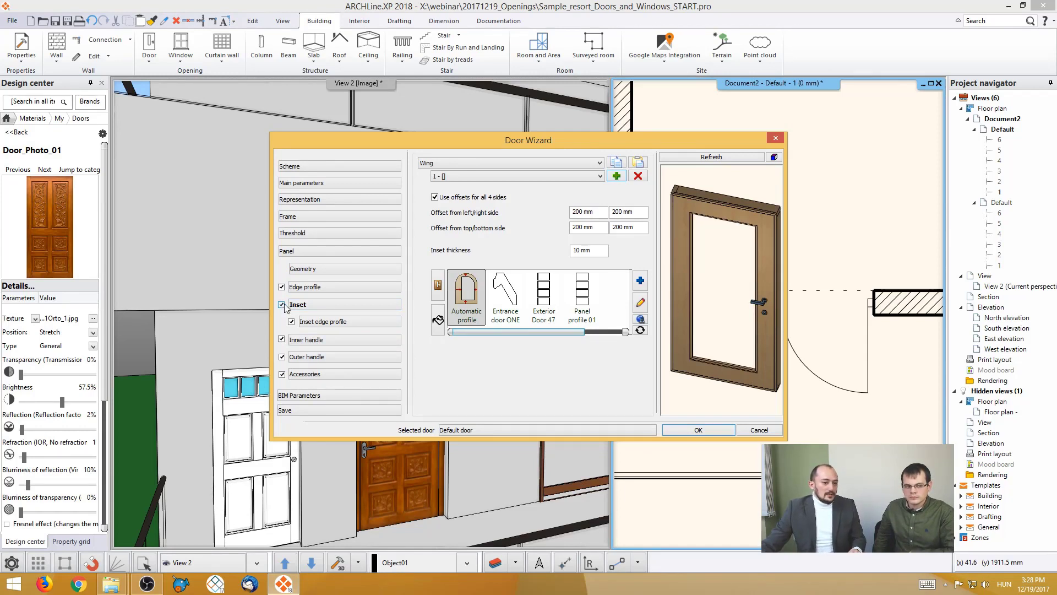
# Step: Try the Exterior Door 47 and Panel profile 01 profiles for the wing's inset, and choose Automatic profile
pyautogui.click(355, 324)
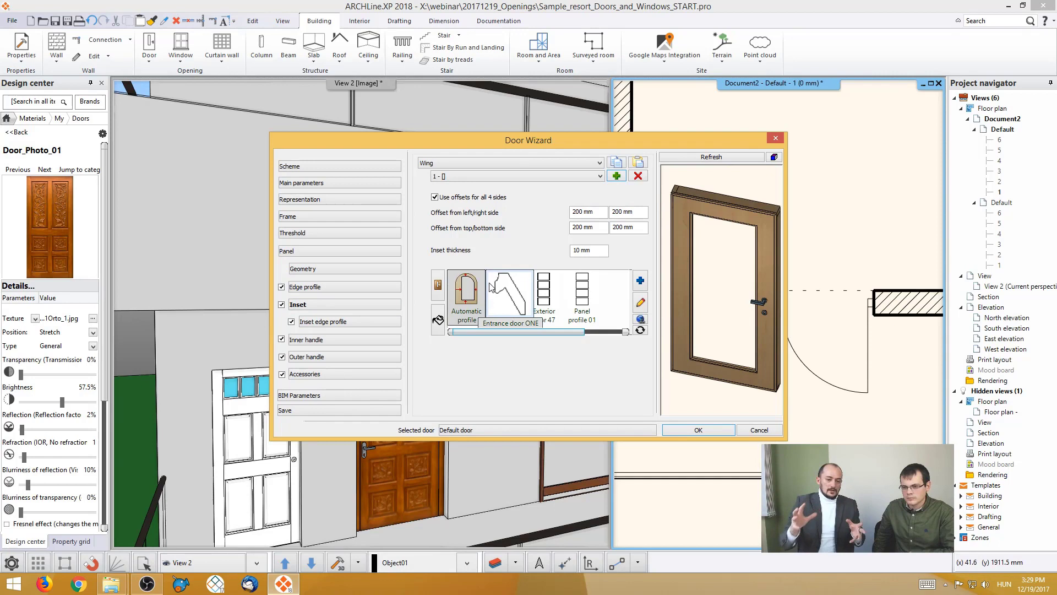
pyautogui.click(548, 296)
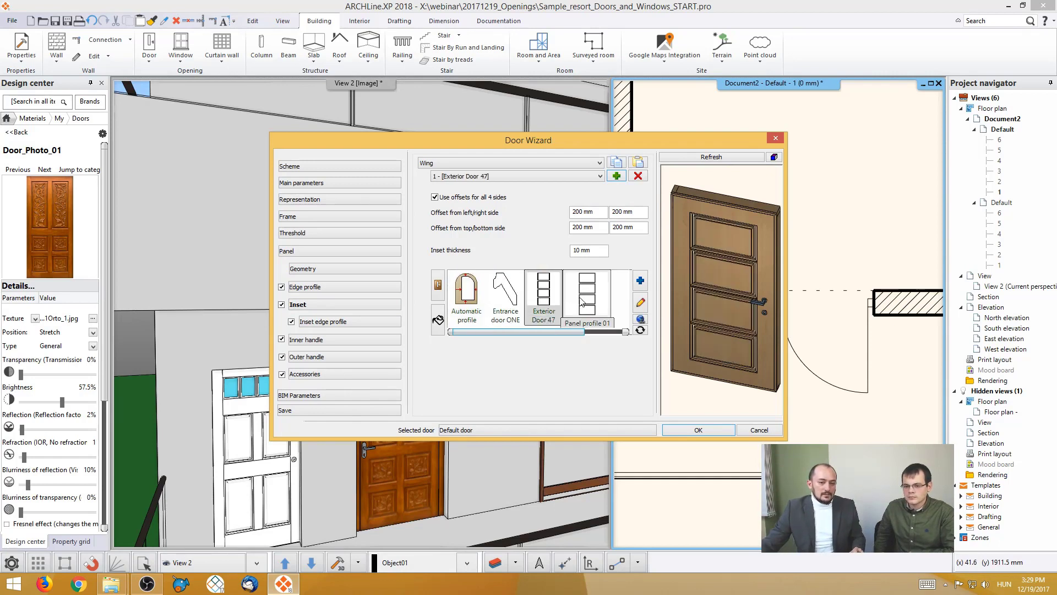
pyautogui.click(582, 300)
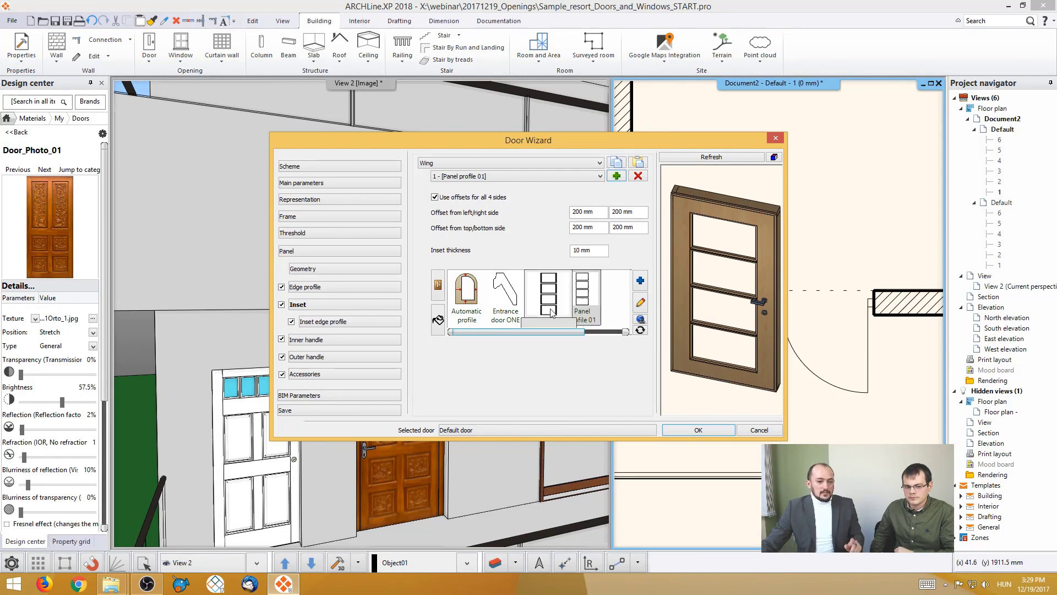
pyautogui.click(462, 292)
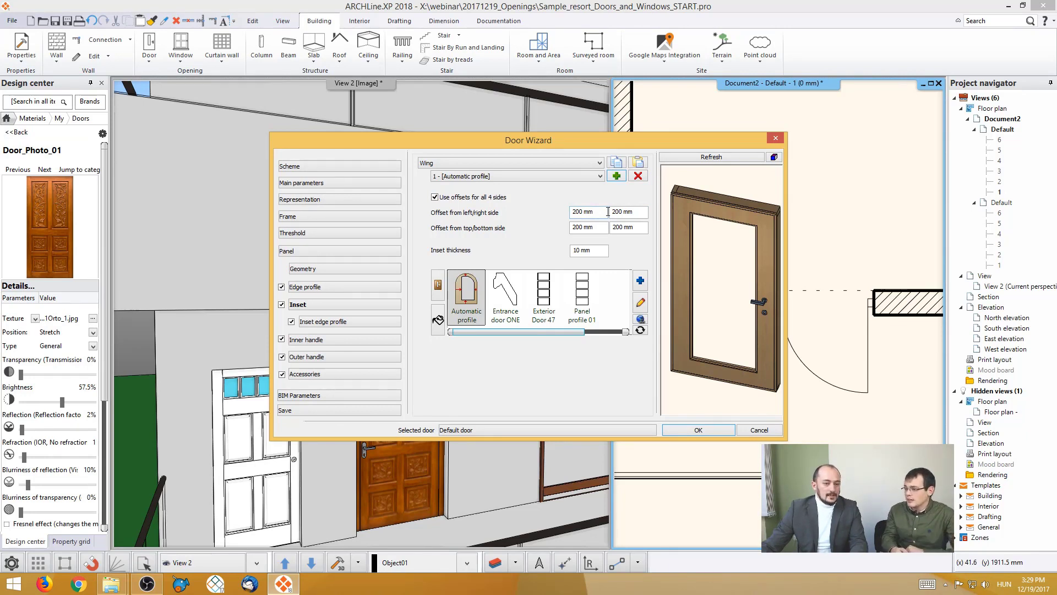
# Step: Set the first inset's top offset to 800 mm, refresh the preview, and add a second inset to the wing
pyautogui.click(603, 228)
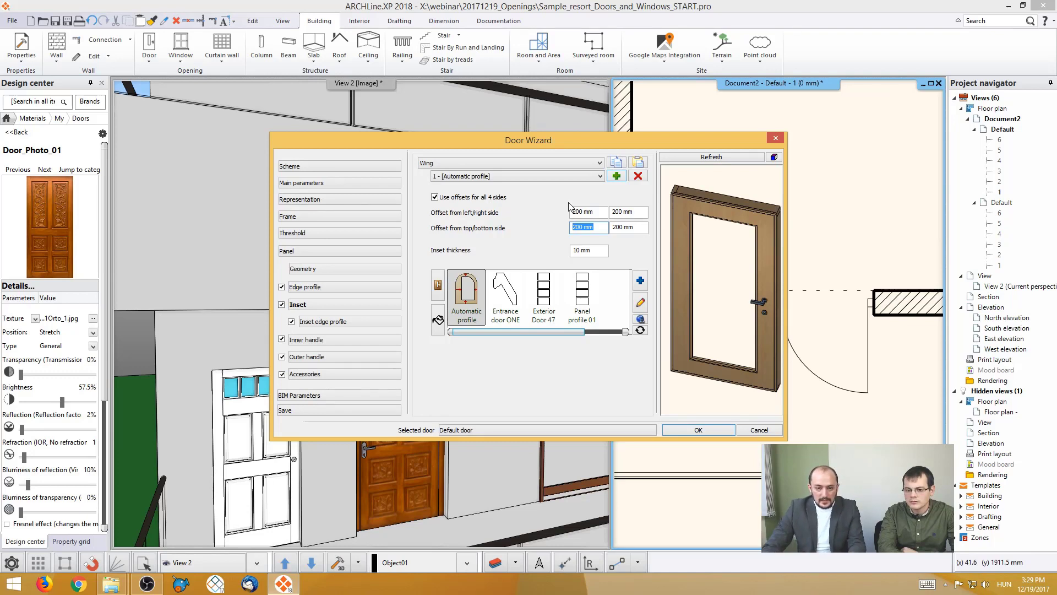
pyautogui.write('6')
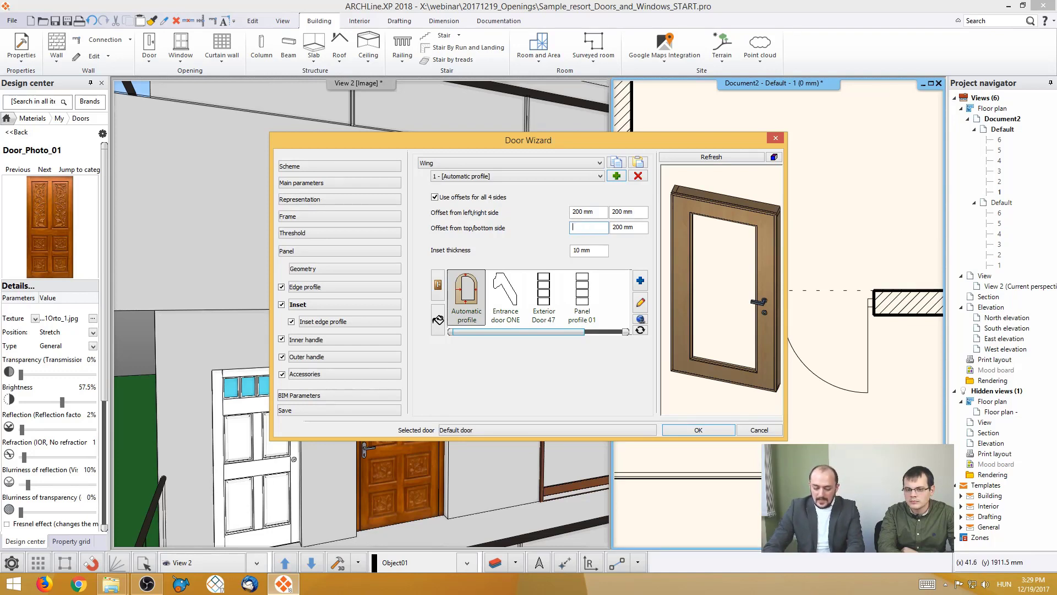
pyautogui.write('00')
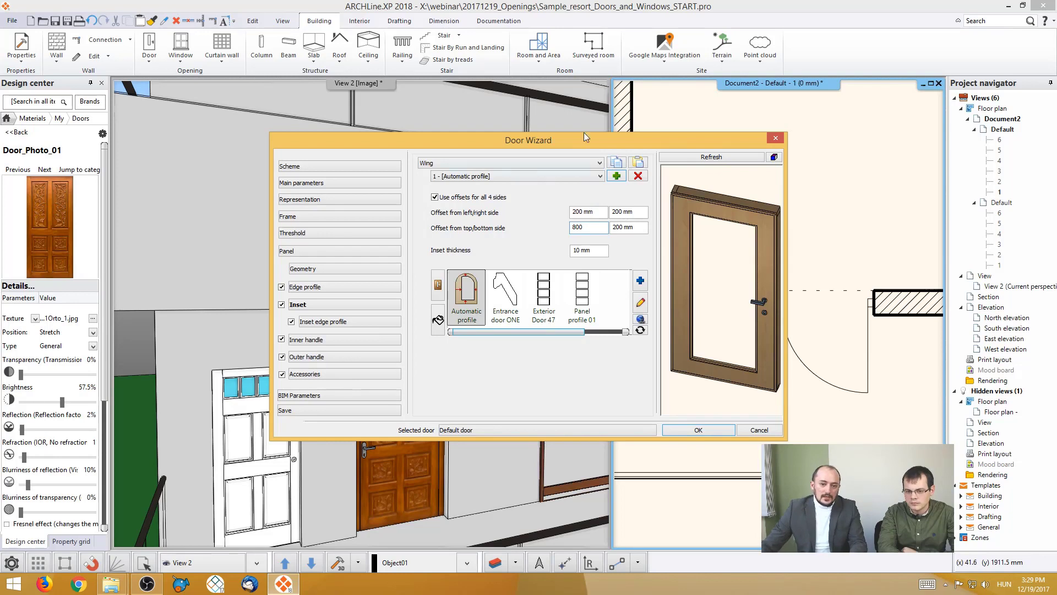
pyautogui.click(690, 158)
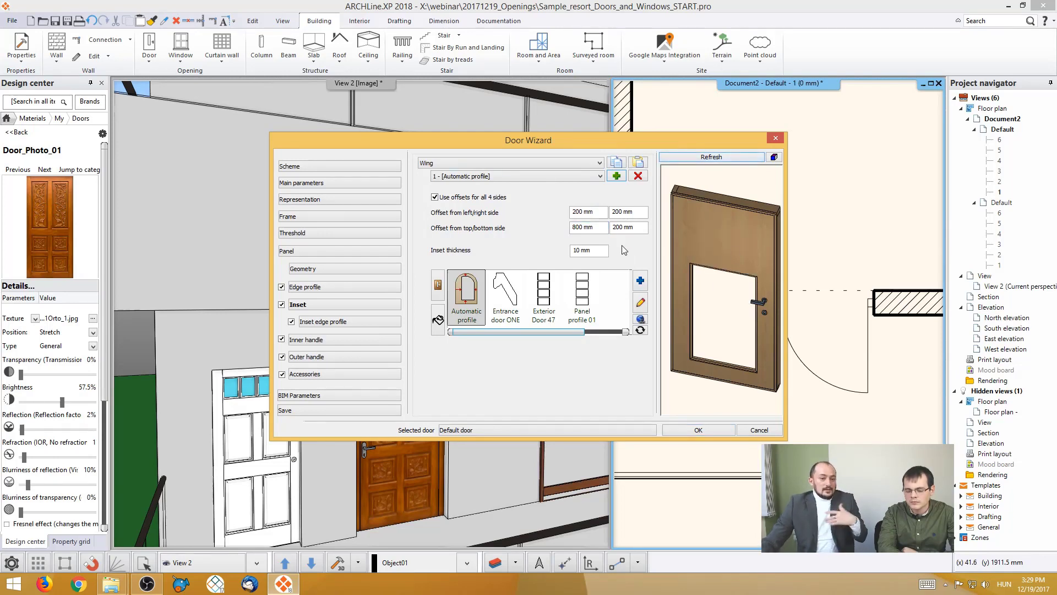
pyautogui.click(617, 176)
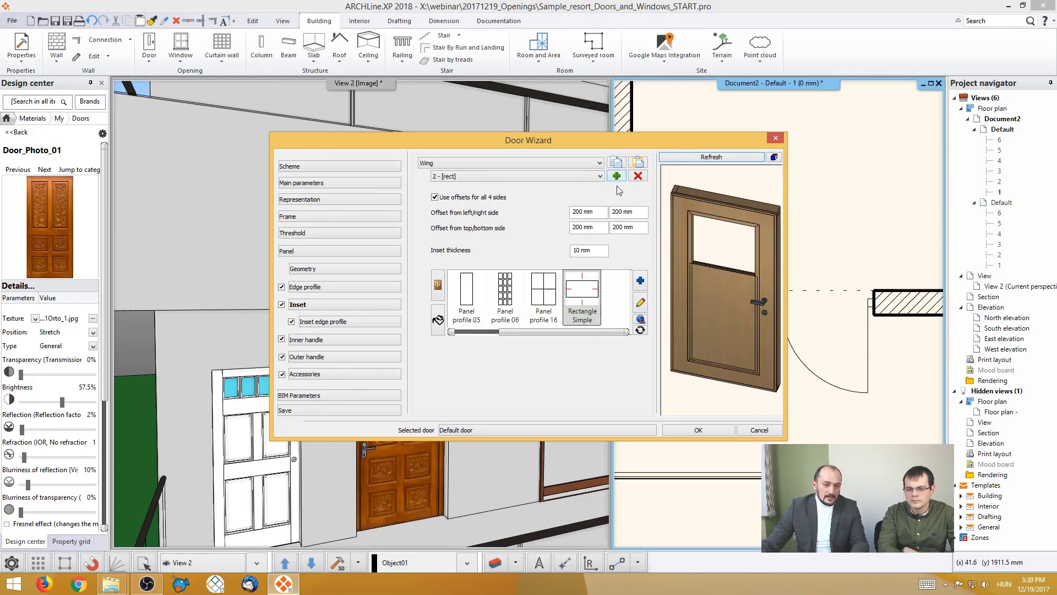
# Step: Try offsets of 200 mm at the top and 1000 mm at the bottom for the second inset, and refresh the preview
pyautogui.click(590, 224)
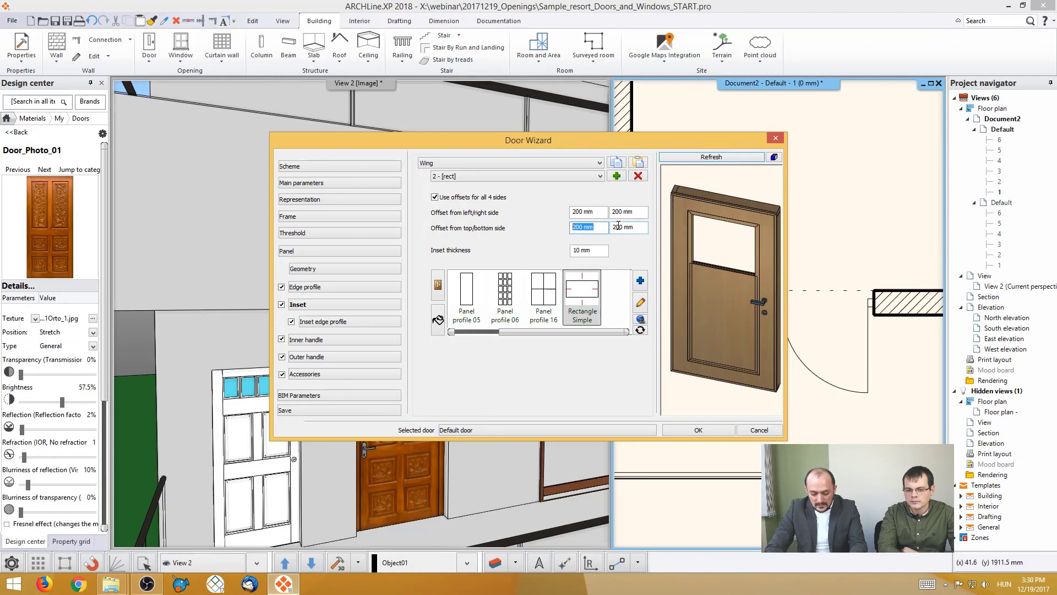
pyautogui.write('1000')
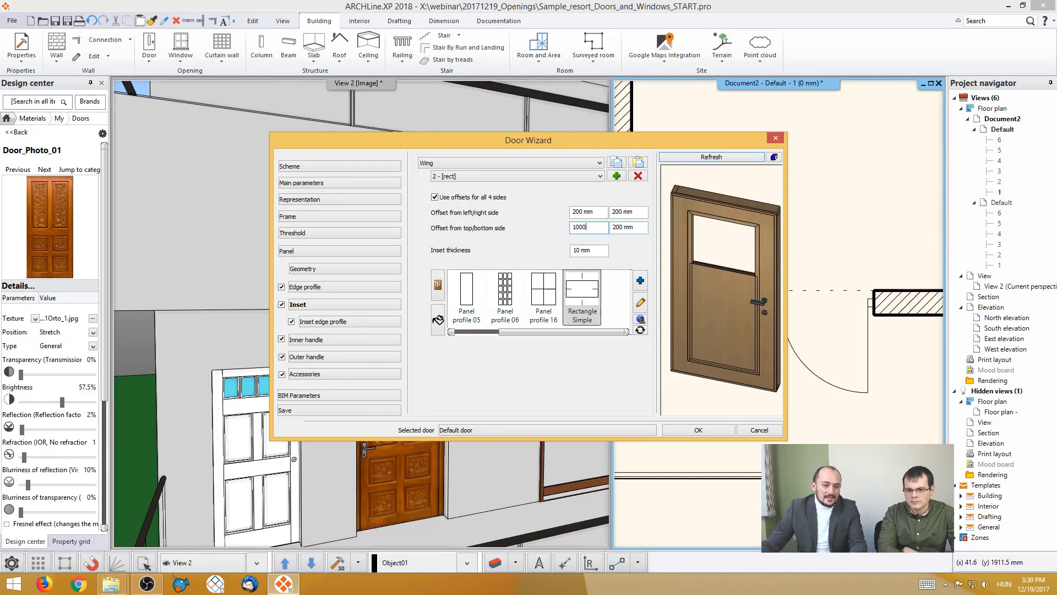
pyautogui.doubleClick(594, 228)
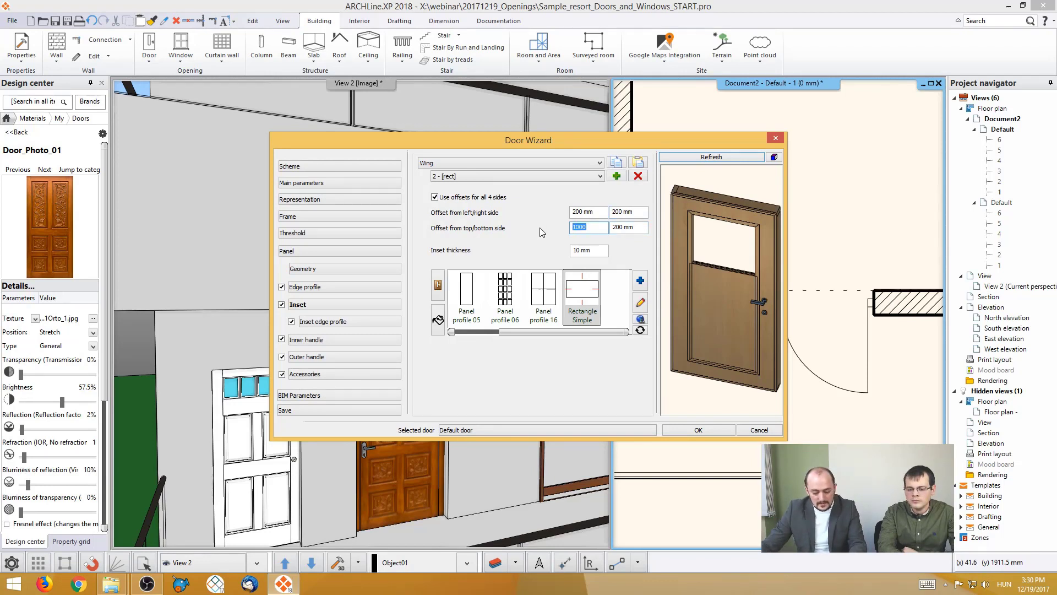
pyautogui.write('200')
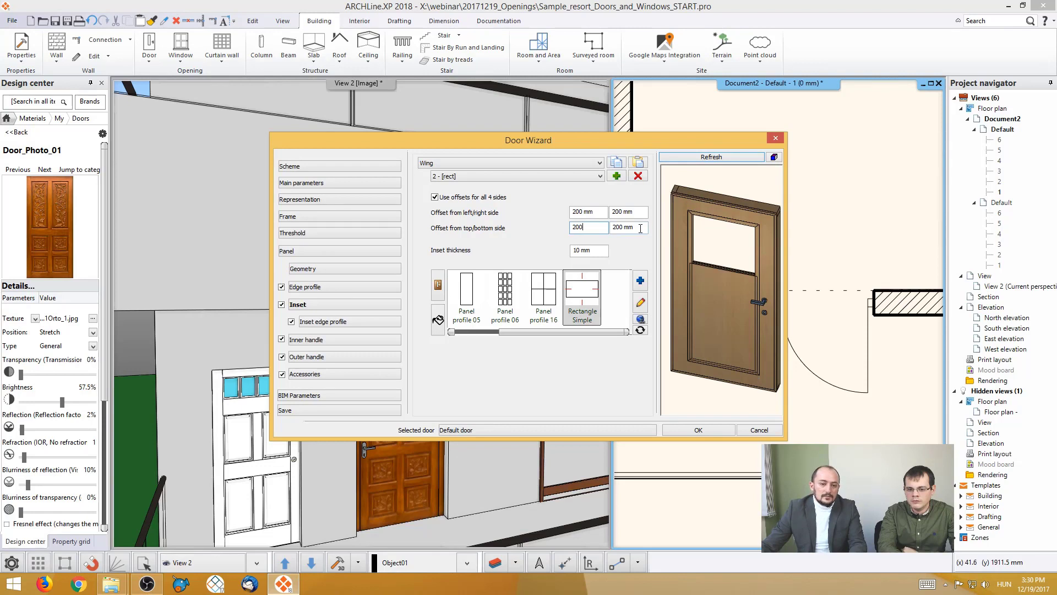
pyautogui.doubleClick(640, 228)
pyautogui.write('10')
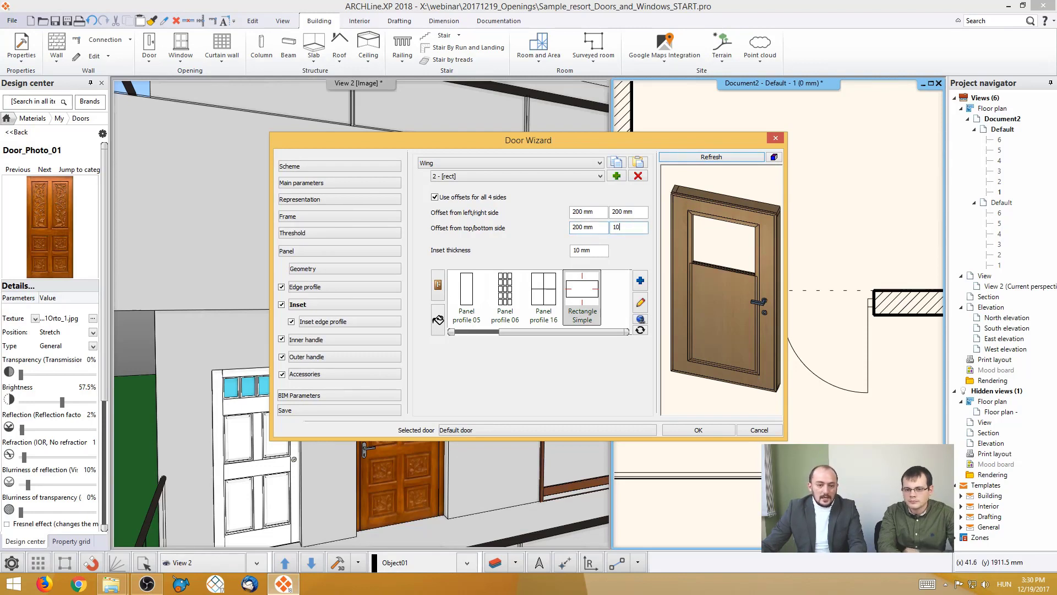
pyautogui.write('00')
pyautogui.click(715, 158)
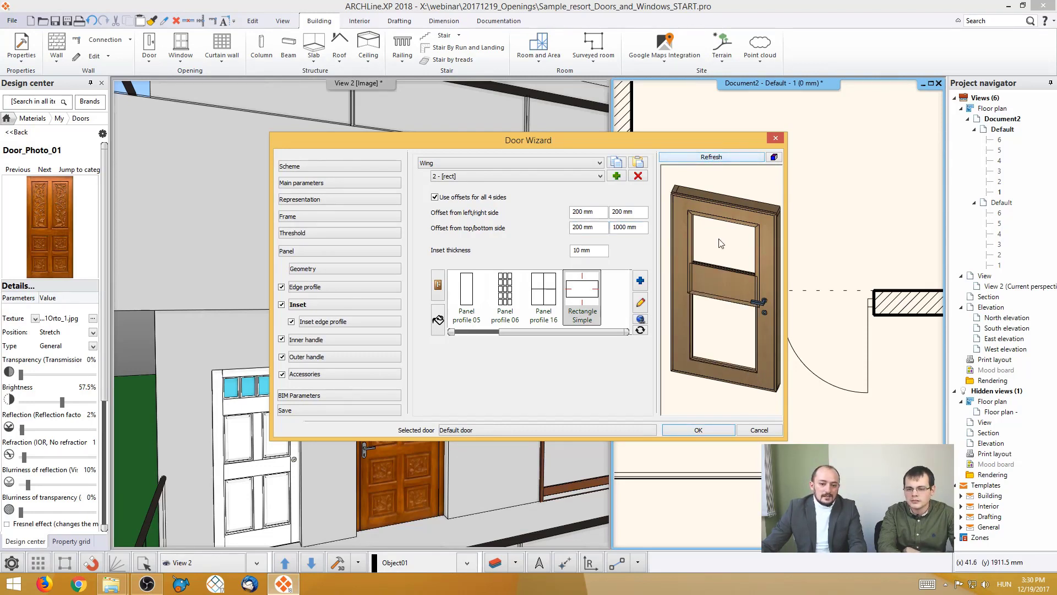
# Step: Set the second inset's bottom offset to 1500 mm and refresh the preview
pyautogui.doubleClick(628, 228)
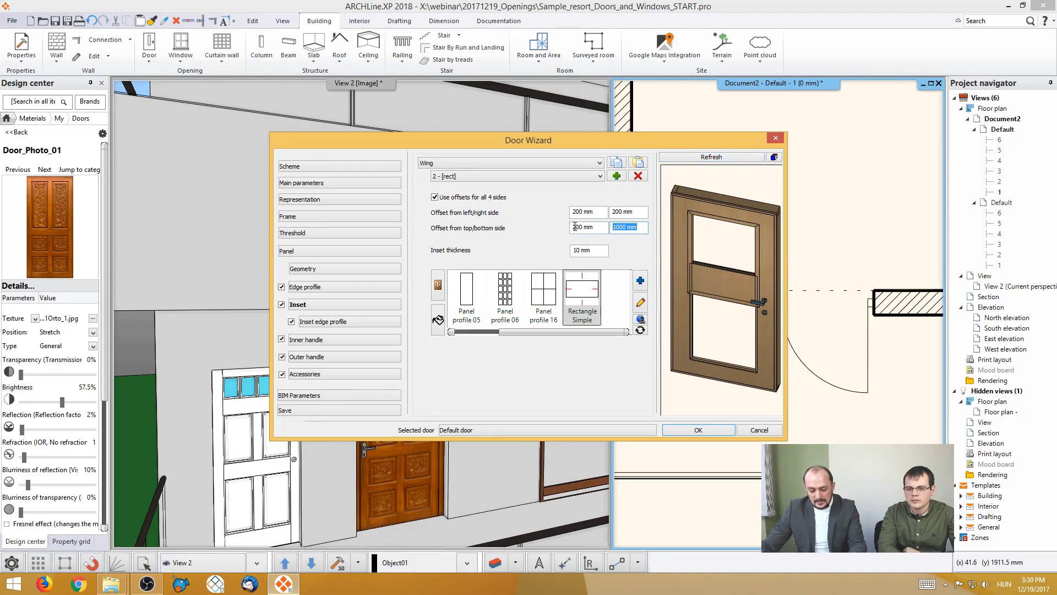
pyautogui.write('1500')
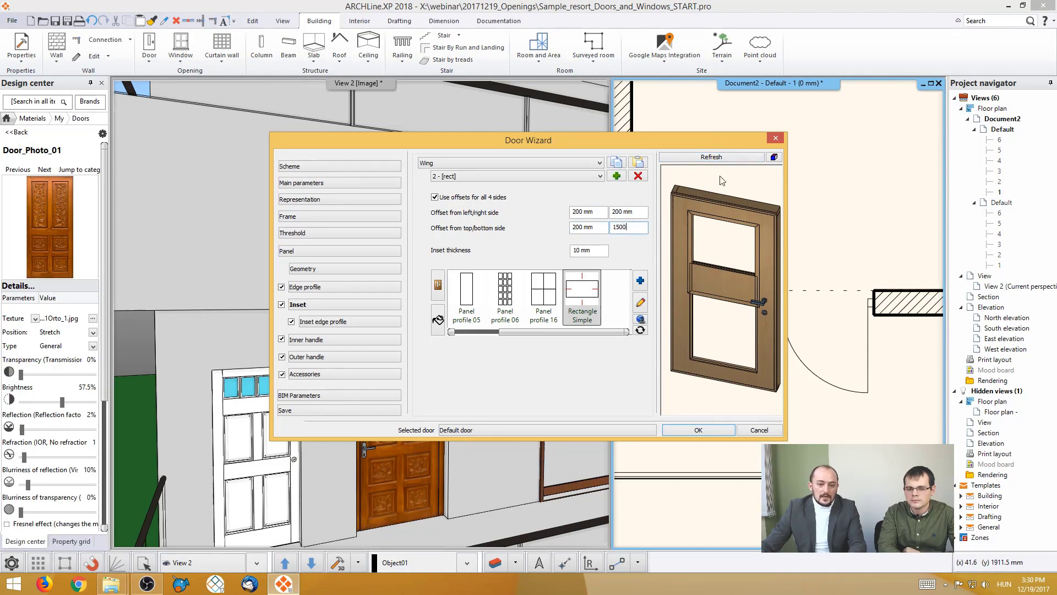
pyautogui.click(726, 158)
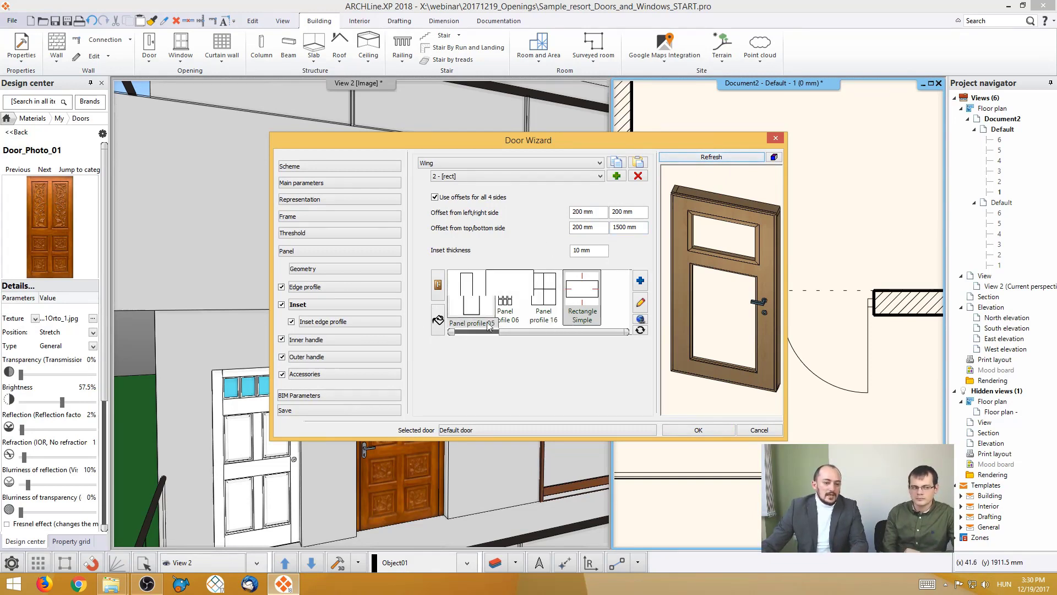
# Step: Choose Automatic profile for the second inset and display its material options
pyautogui.moveTo(523, 329); pyautogui.dragTo(460, 332)
pyautogui.click(469, 307)
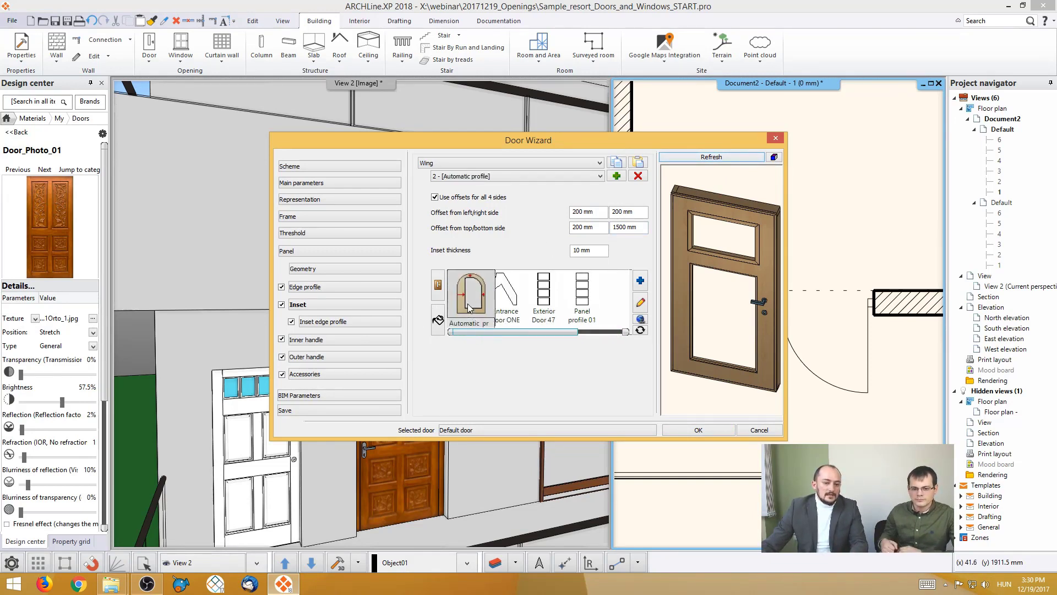
pyautogui.click(437, 319)
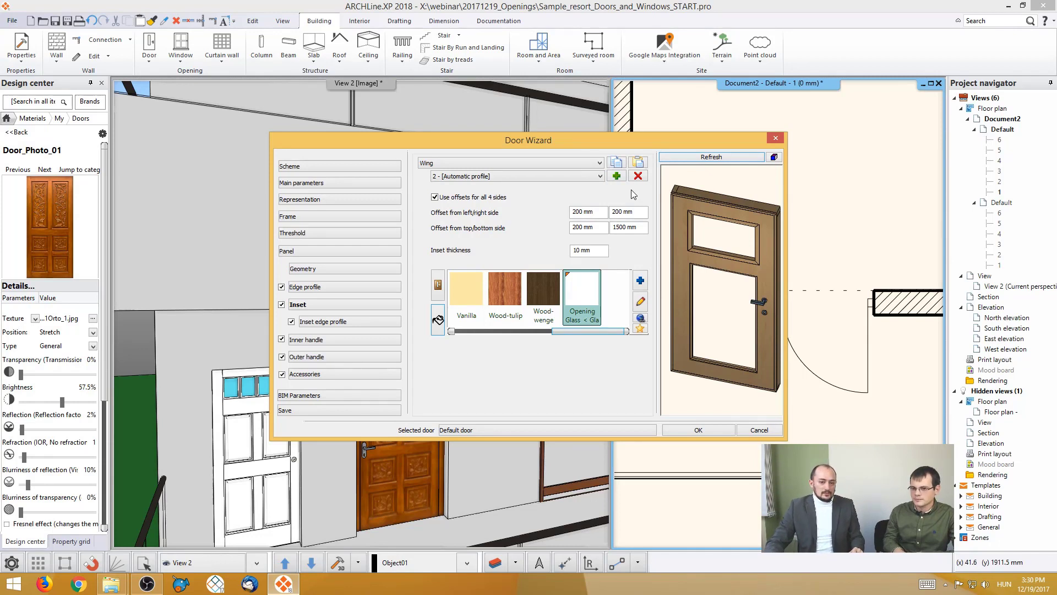
# Step: Disable the inset edge profile and inspect the door from several sides in the 3D preview
pyautogui.click(355, 322)
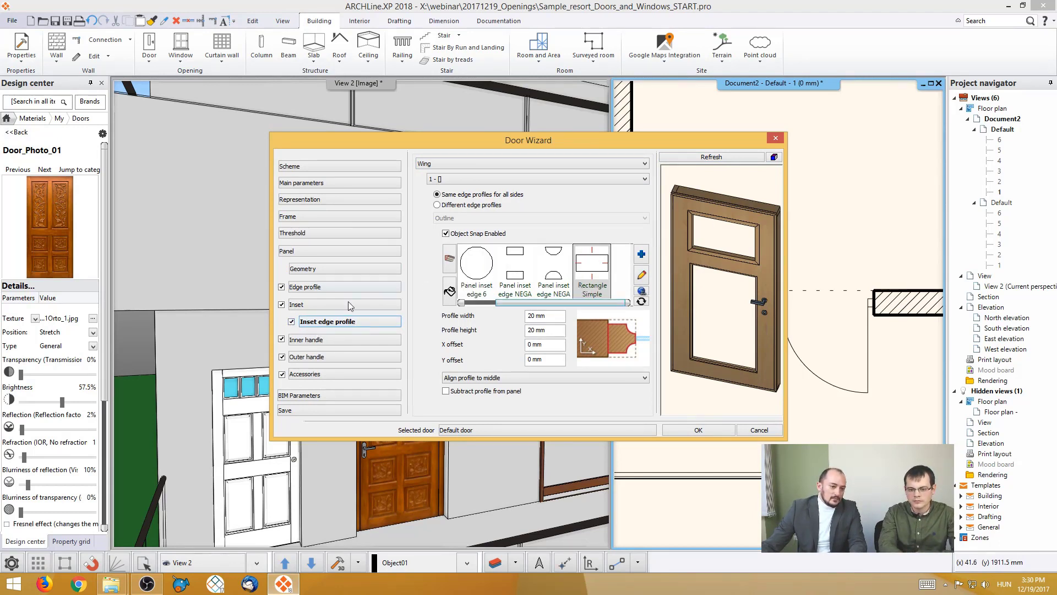
pyautogui.click(291, 322)
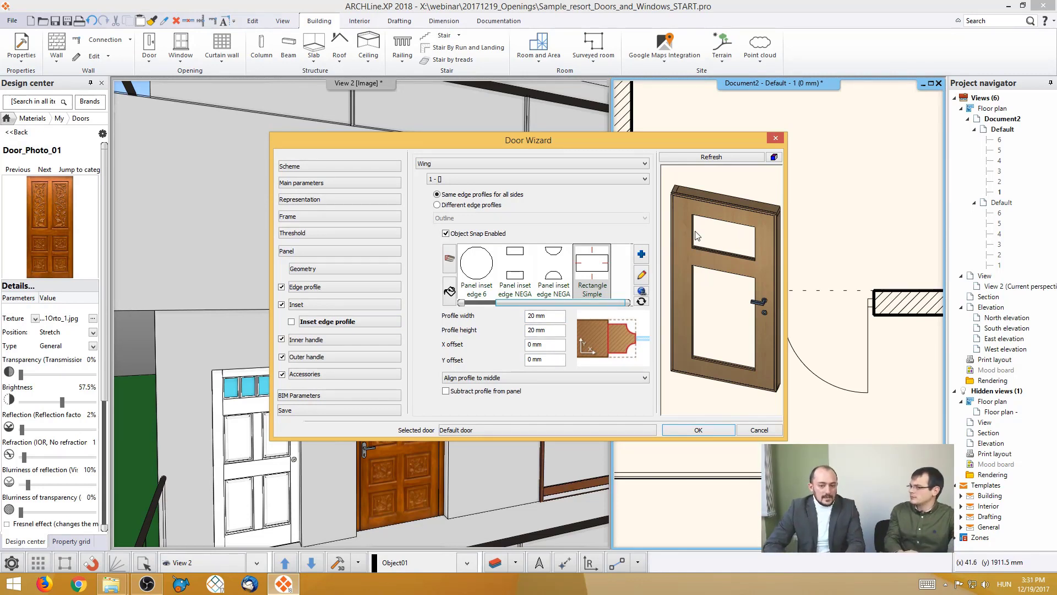
pyautogui.scroll(5, 727, 222)
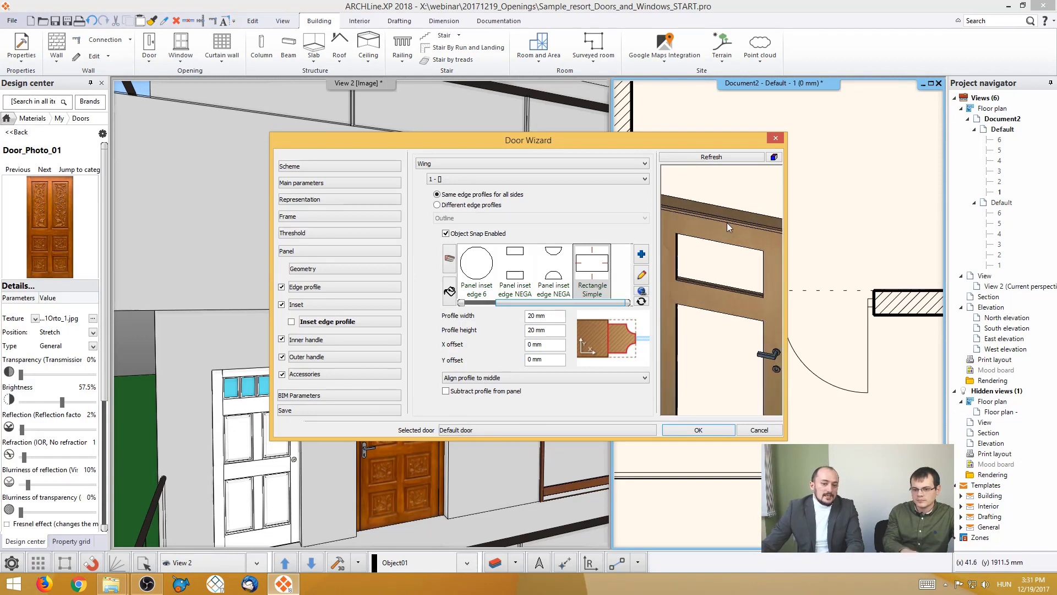
pyautogui.moveTo(726, 223); pyautogui.dragTo(703, 325)
pyautogui.scroll(-5, 717, 328)
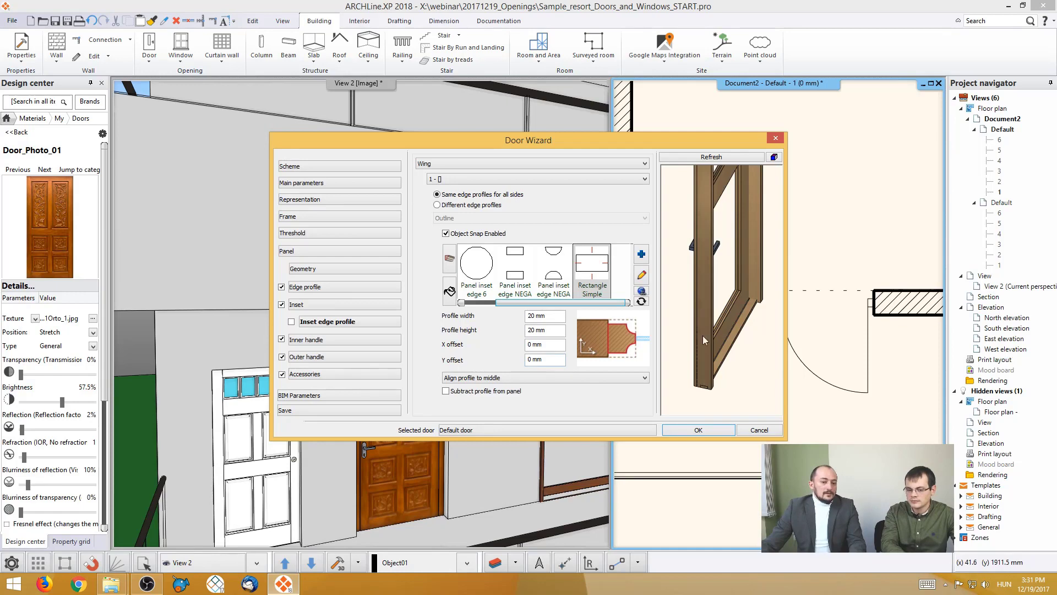
pyautogui.moveTo(704, 339); pyautogui.dragTo(712, 339)
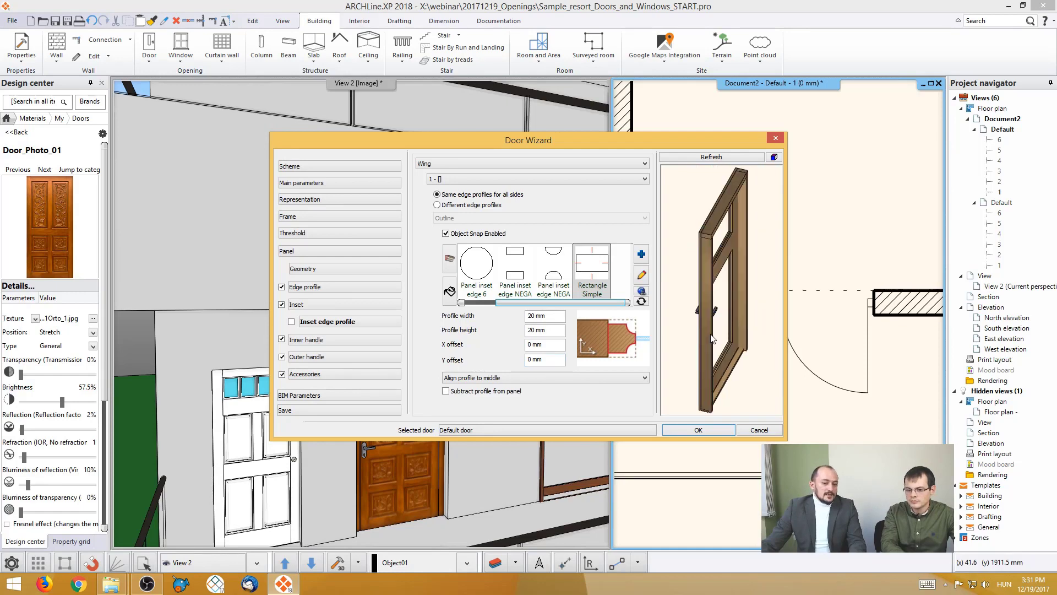
# Step: Examine the door's BIM parameters without changing them, and check the door's other side in the preview
pyautogui.click(339, 395)
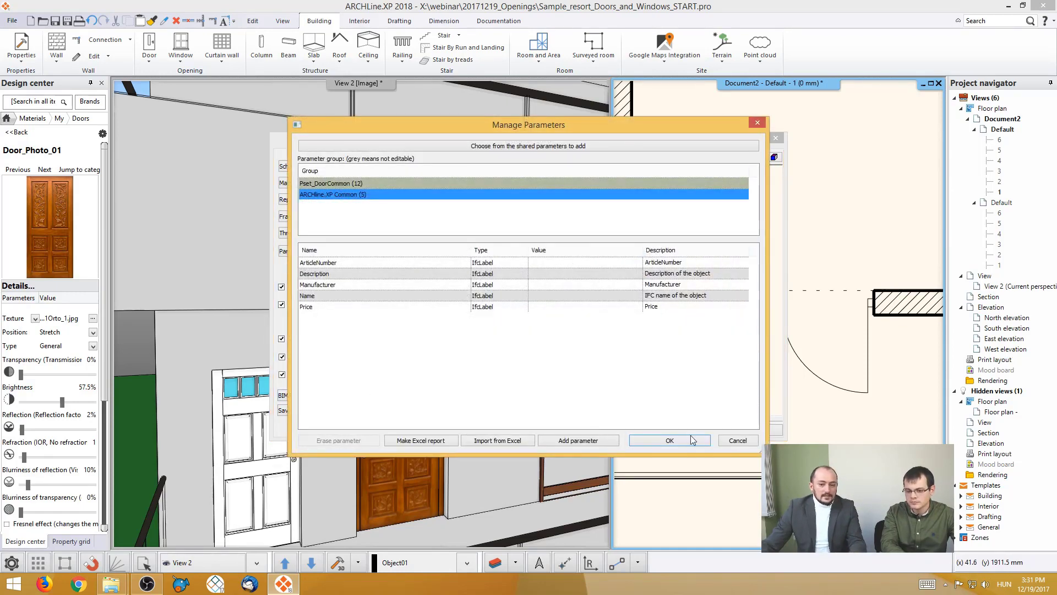
pyautogui.click(738, 440)
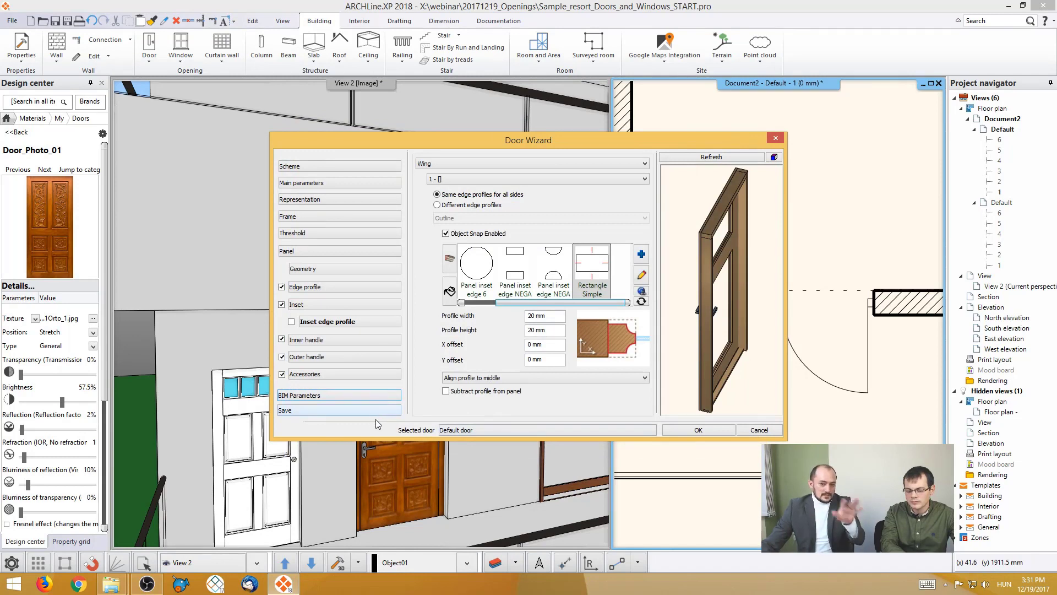
pyautogui.moveTo(685, 326); pyautogui.dragTo(742, 338)
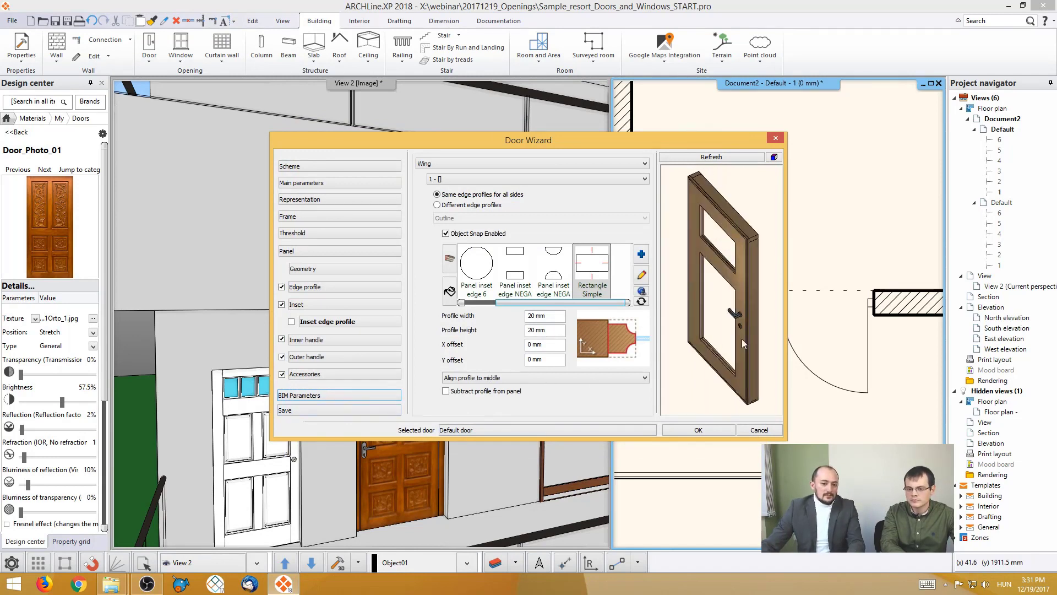
# Step: Save the door to the library as "Parametric door 01" in the MY category and finish the Door Wizard
pyautogui.click(339, 410)
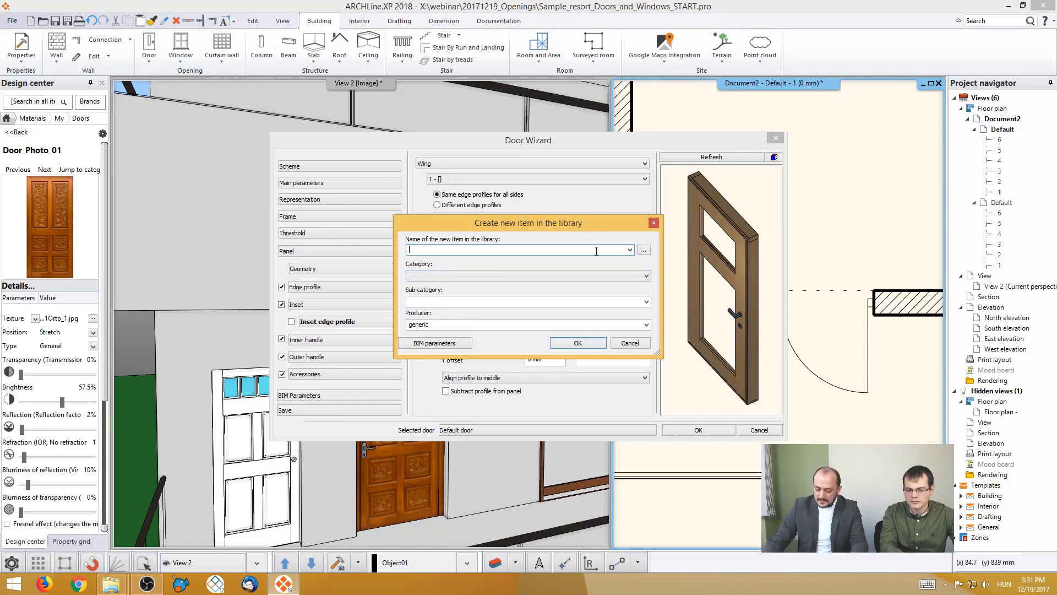
pyautogui.write('Pa')
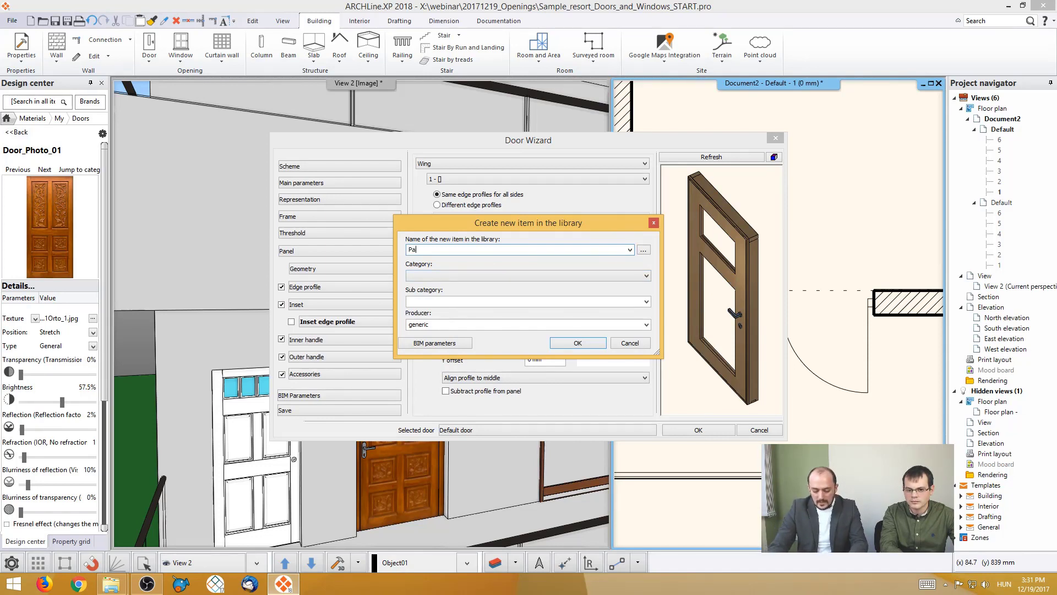
pyautogui.write('rame')
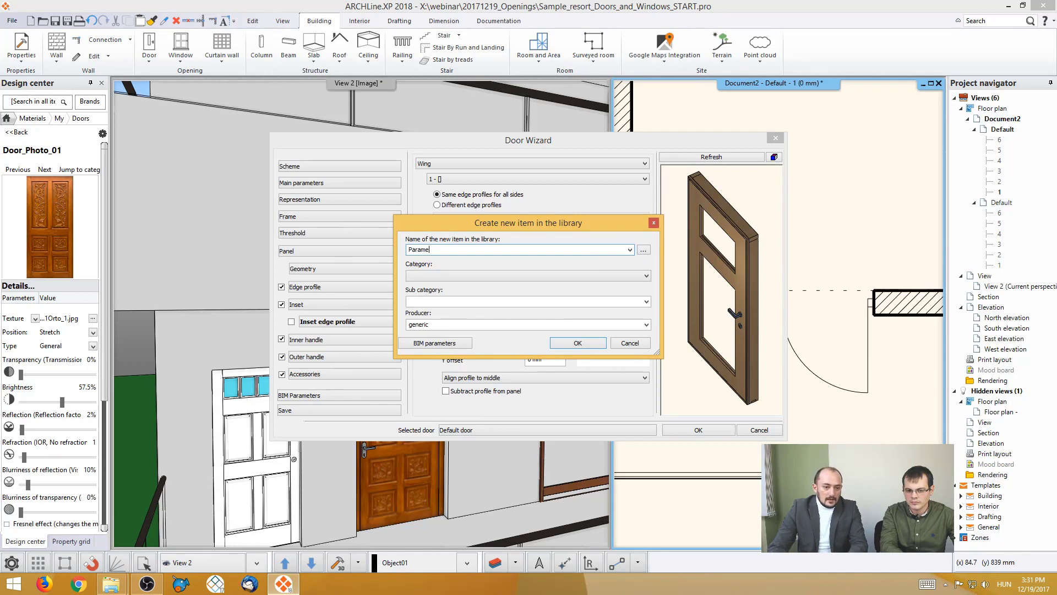
pyautogui.write('tric door')
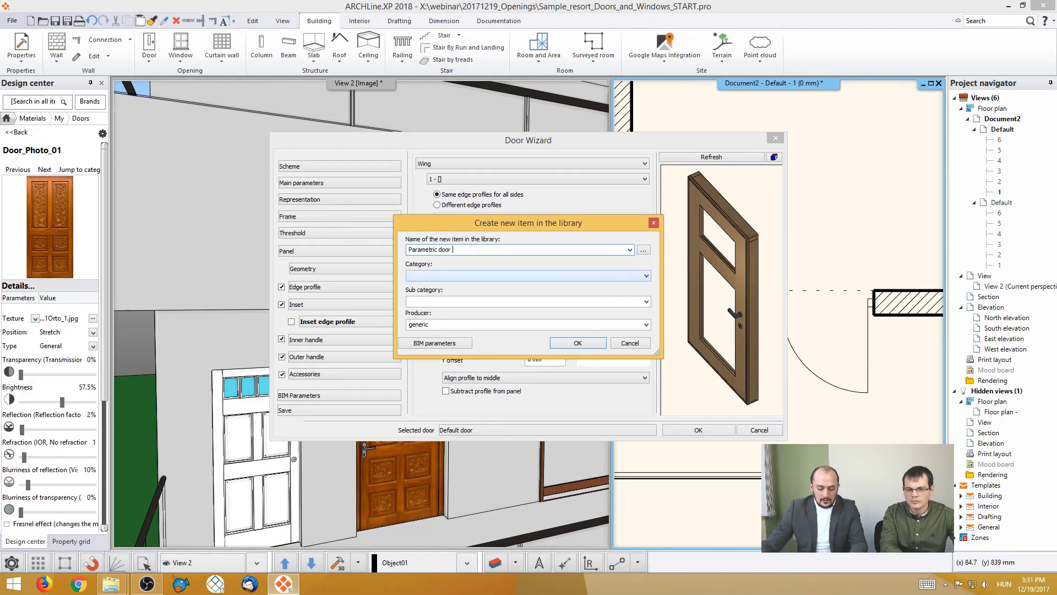
pyautogui.write(' 01')
pyautogui.click(549, 275)
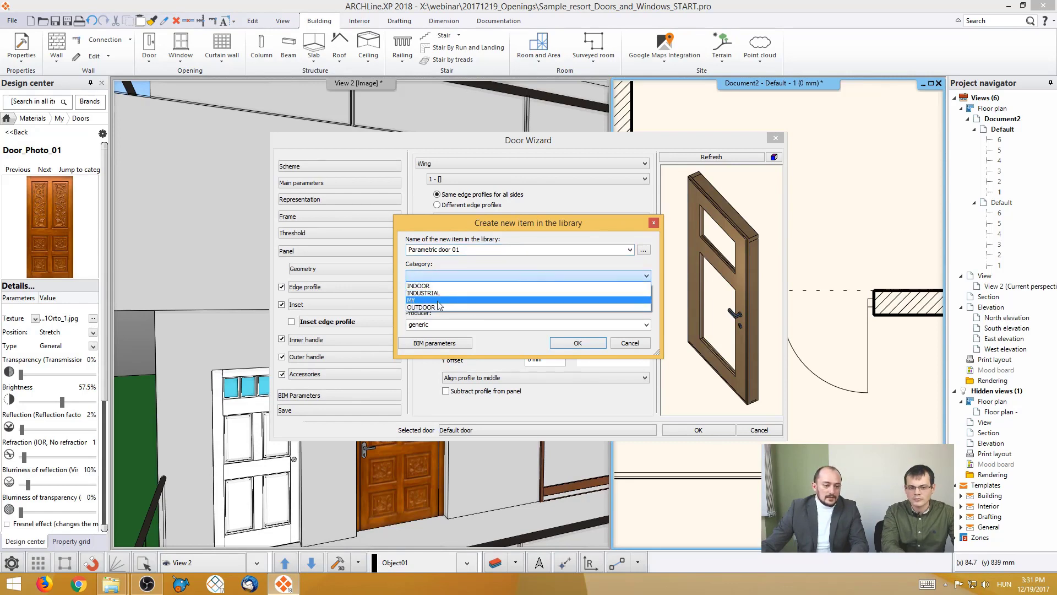
pyautogui.click(461, 297)
pyautogui.click(578, 343)
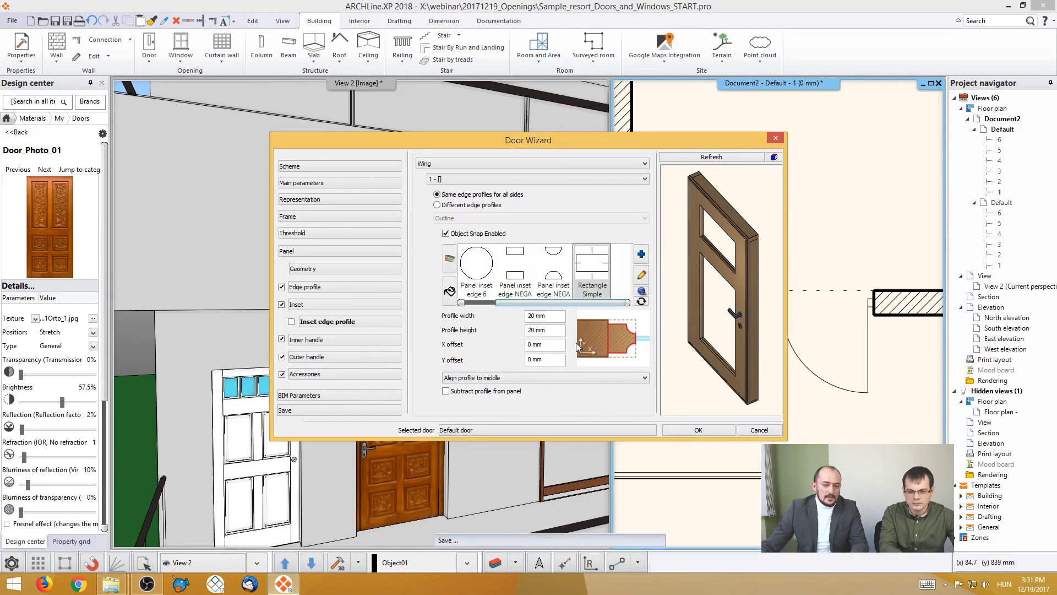
pyautogui.click(698, 430)
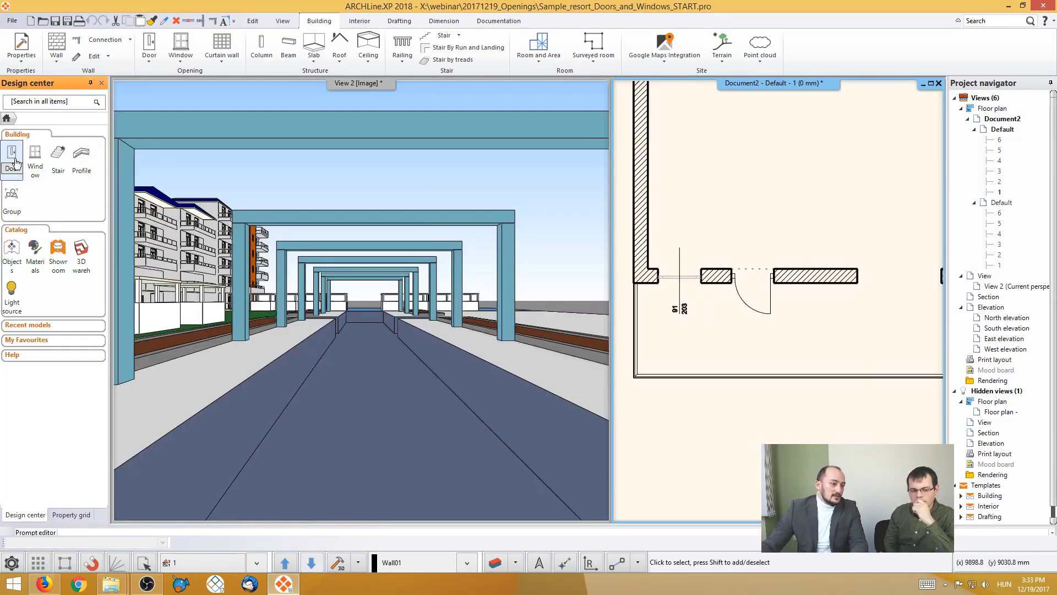
# Step: Select Parametric door 01 from the MY doors in the Design center library
pyautogui.click(16, 164)
pyautogui.click(23, 154)
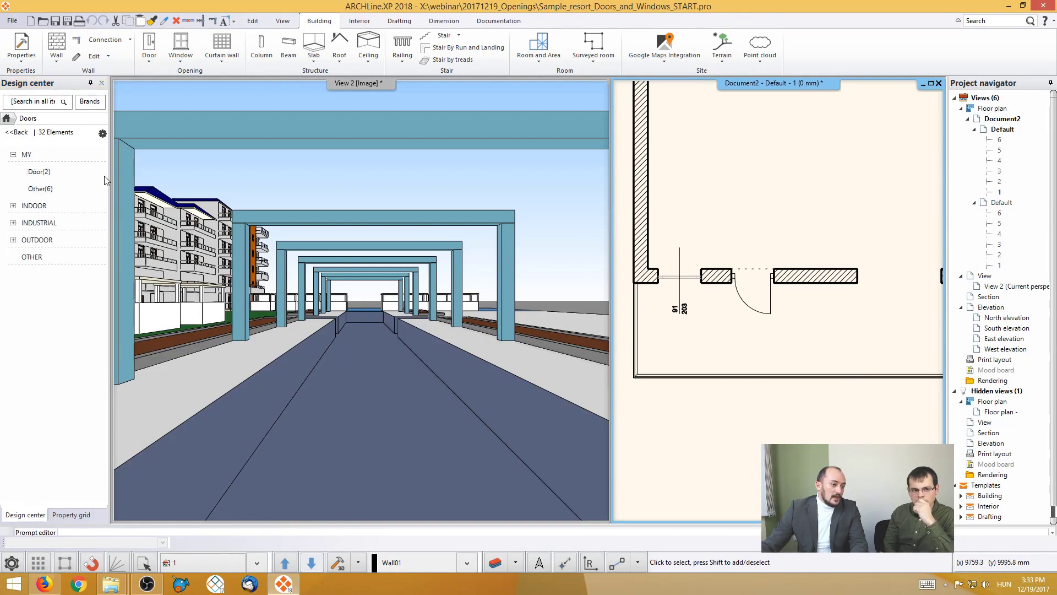
pyautogui.click(32, 170)
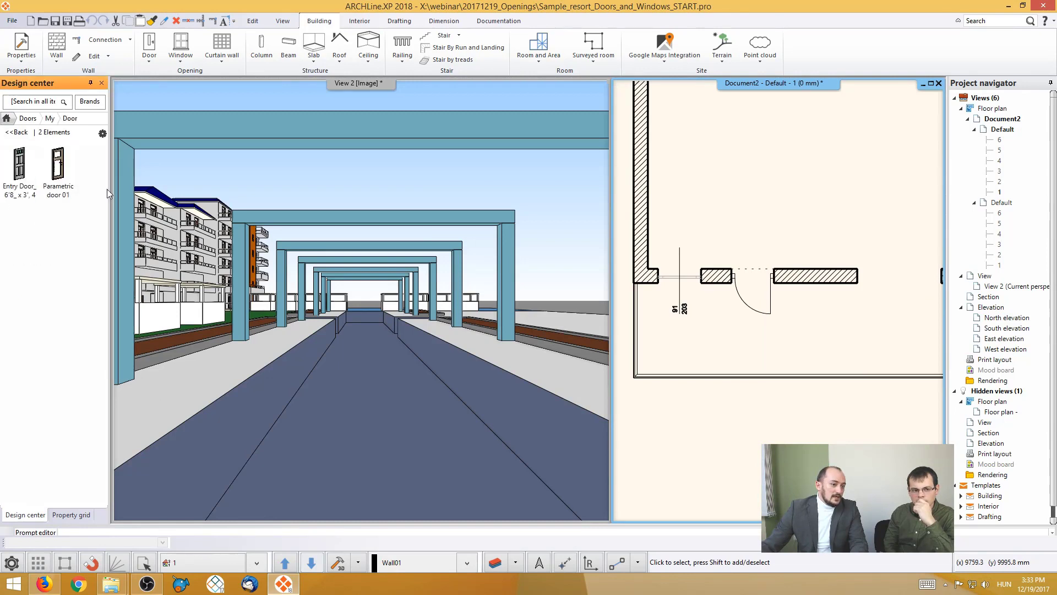
pyautogui.click(65, 182)
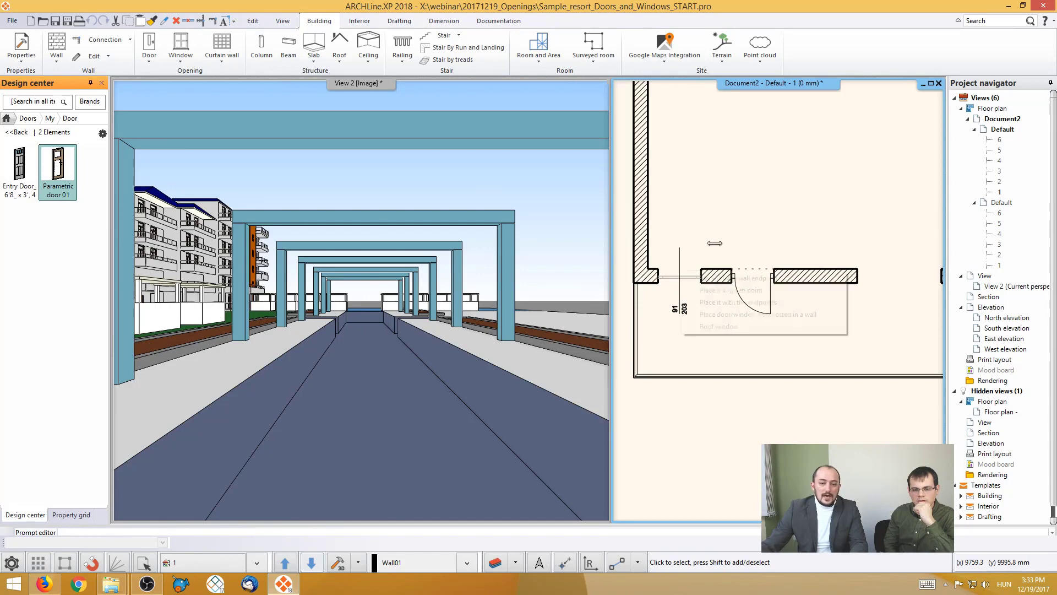
# Step: Place the selected door from the wall endpoint in the horizontal balcony wall on the floor plan, opening towards the balcony
pyautogui.rightClick(683, 272)
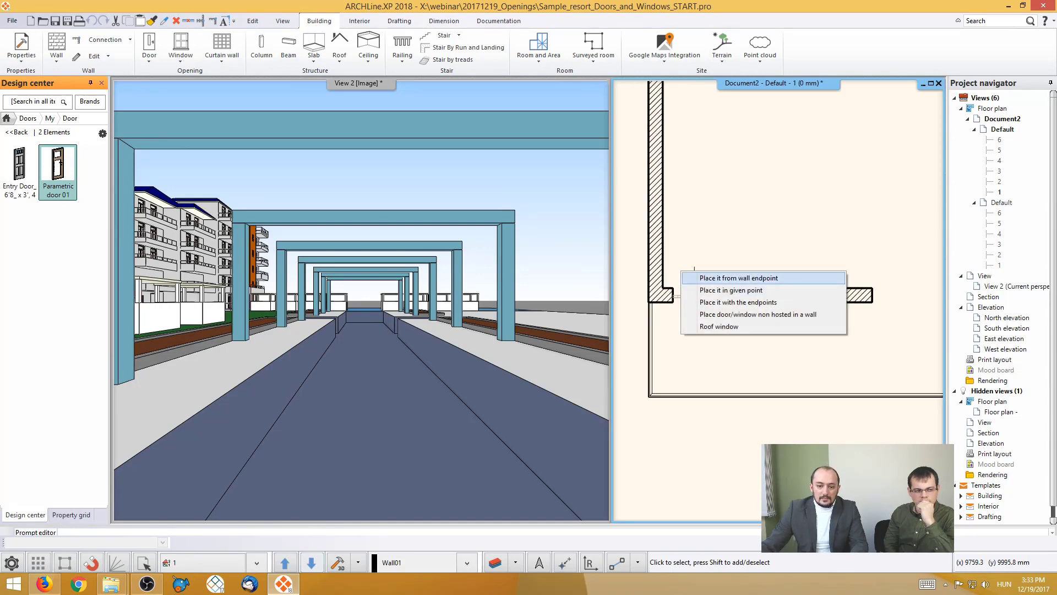
pyautogui.click(716, 278)
pyautogui.scroll(-3, 662, 213)
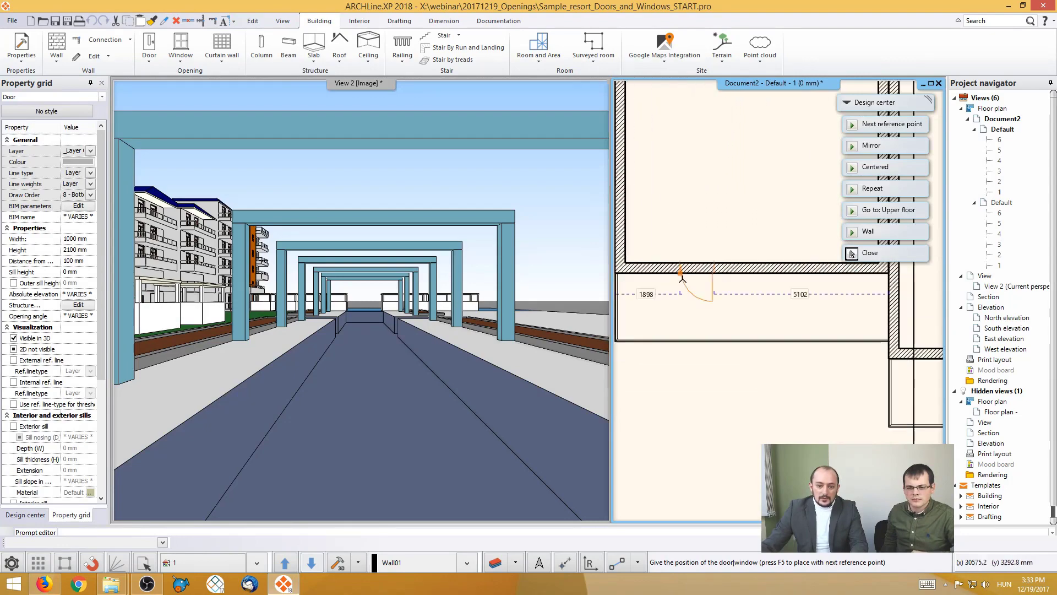
pyautogui.click(688, 300)
pyautogui.click(700, 313)
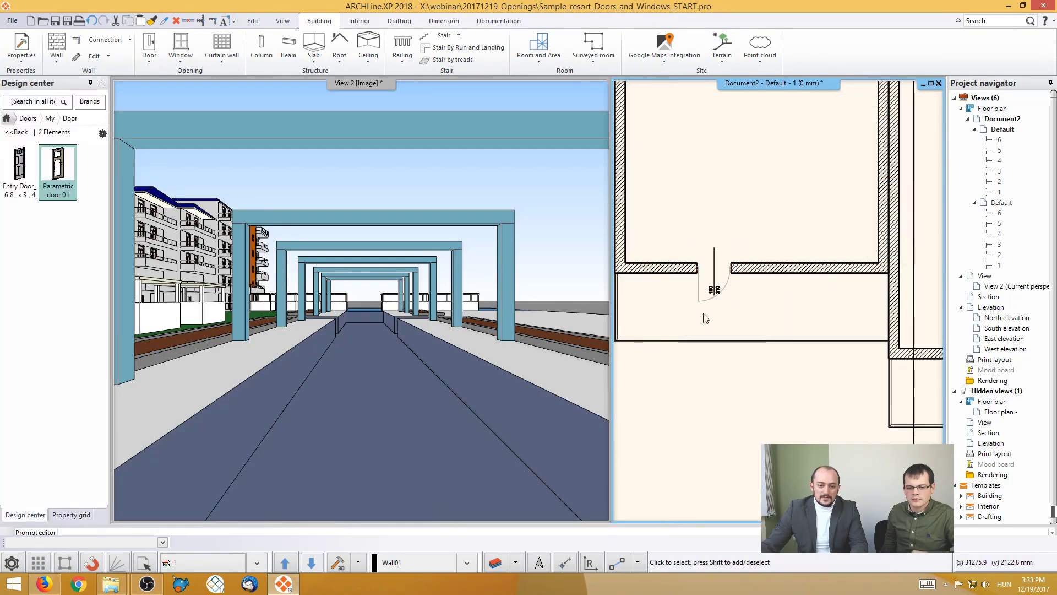
# Step: Locate the newly placed door on the building's ground-floor facade in the 3D view
pyautogui.moveTo(470, 336); pyautogui.dragTo(418, 312)
pyautogui.scroll(10, 418, 312)
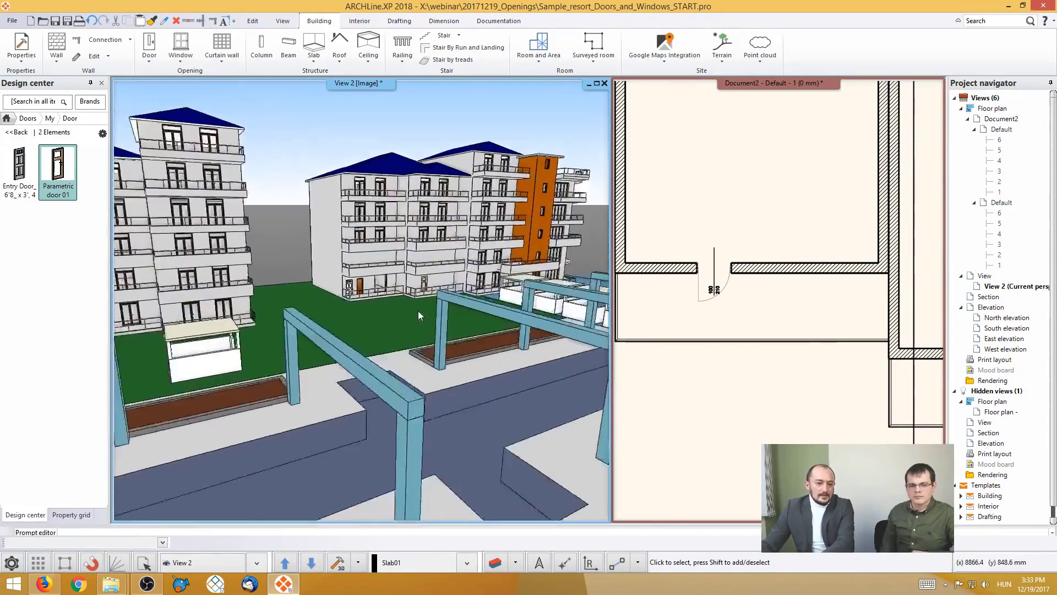
pyautogui.scroll(10, 422, 317)
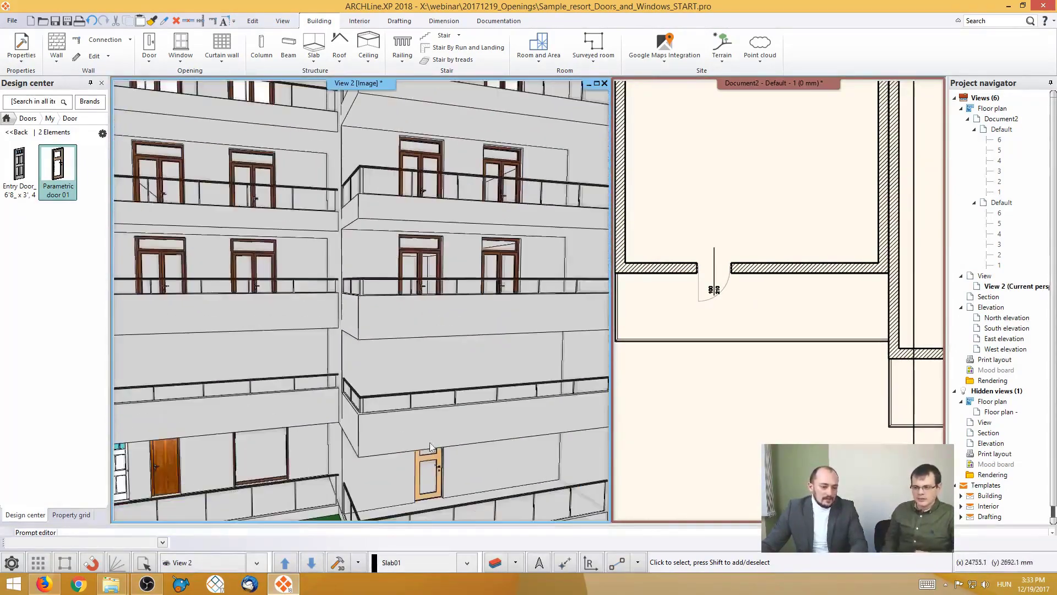